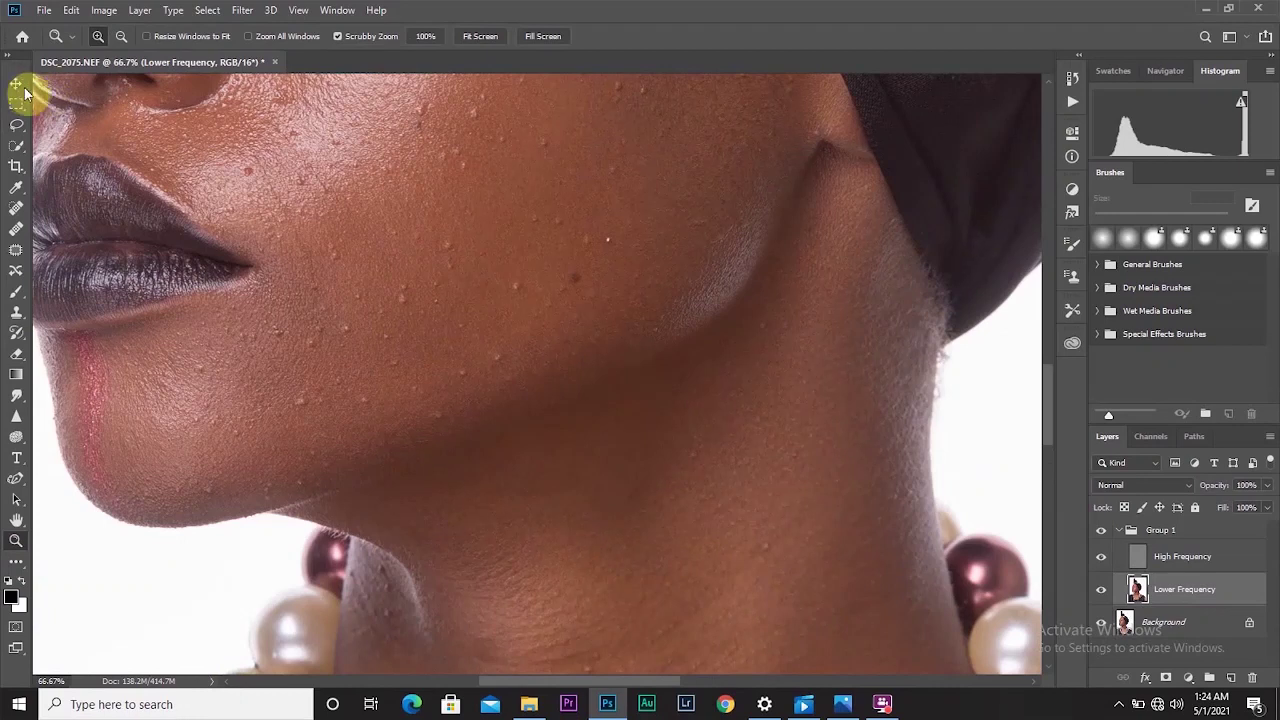
# Switch to the Move tool and make the Linear Light High Frequency layer the active layer
pyautogui.click(24, 88)
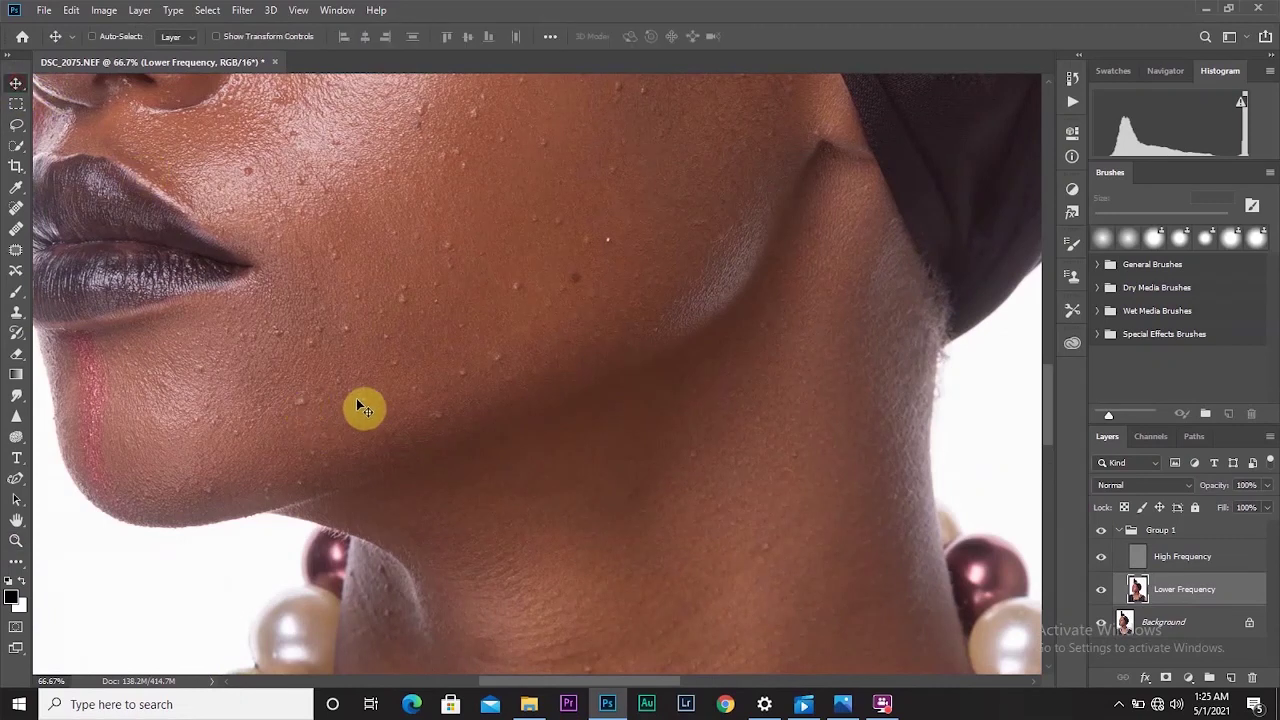
pyautogui.click(1145, 562)
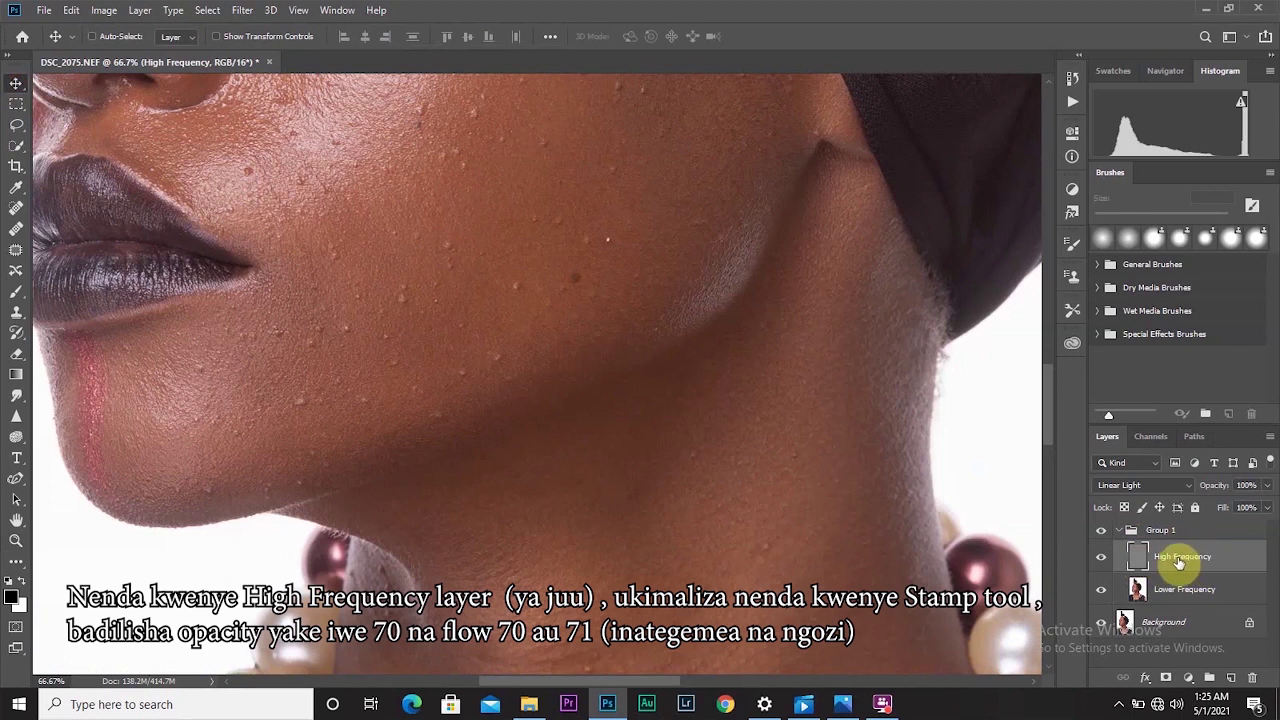
# Set the Clone Stamp to 71% opacity, 70% flow and a 58 px brush at 50% hardness
pyautogui.click(17, 314)
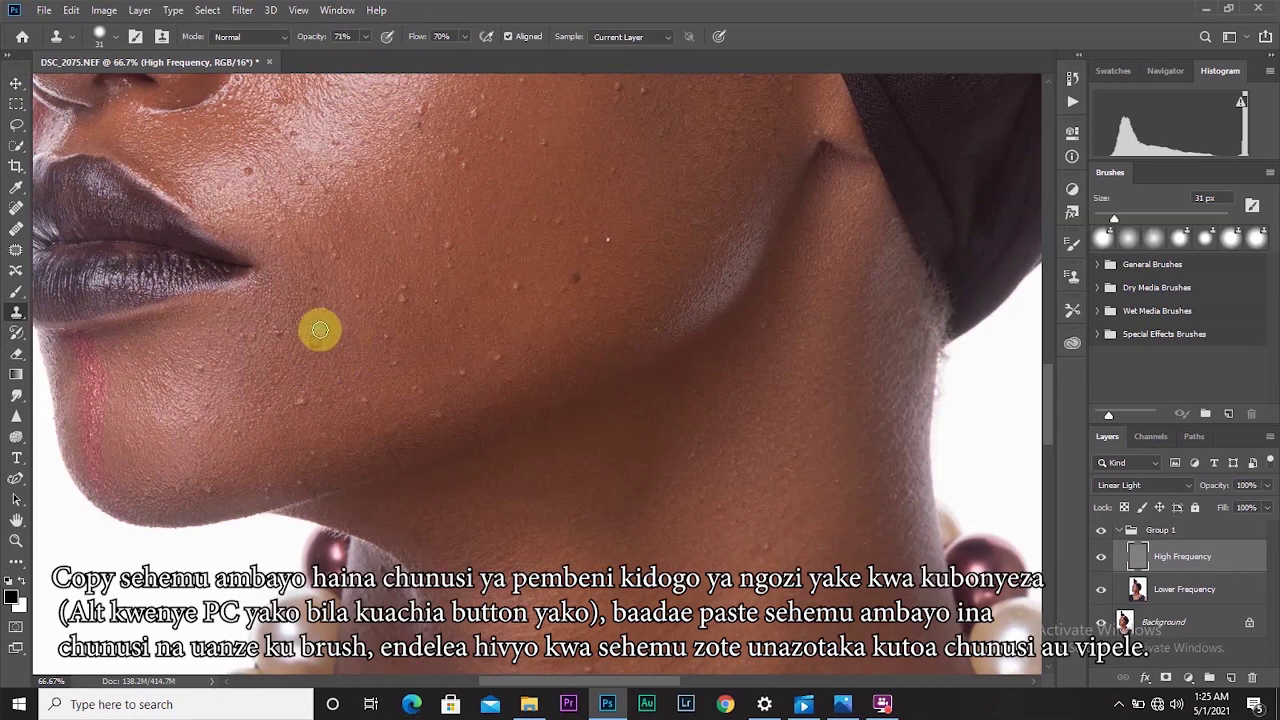
pyautogui.click(337, 383)
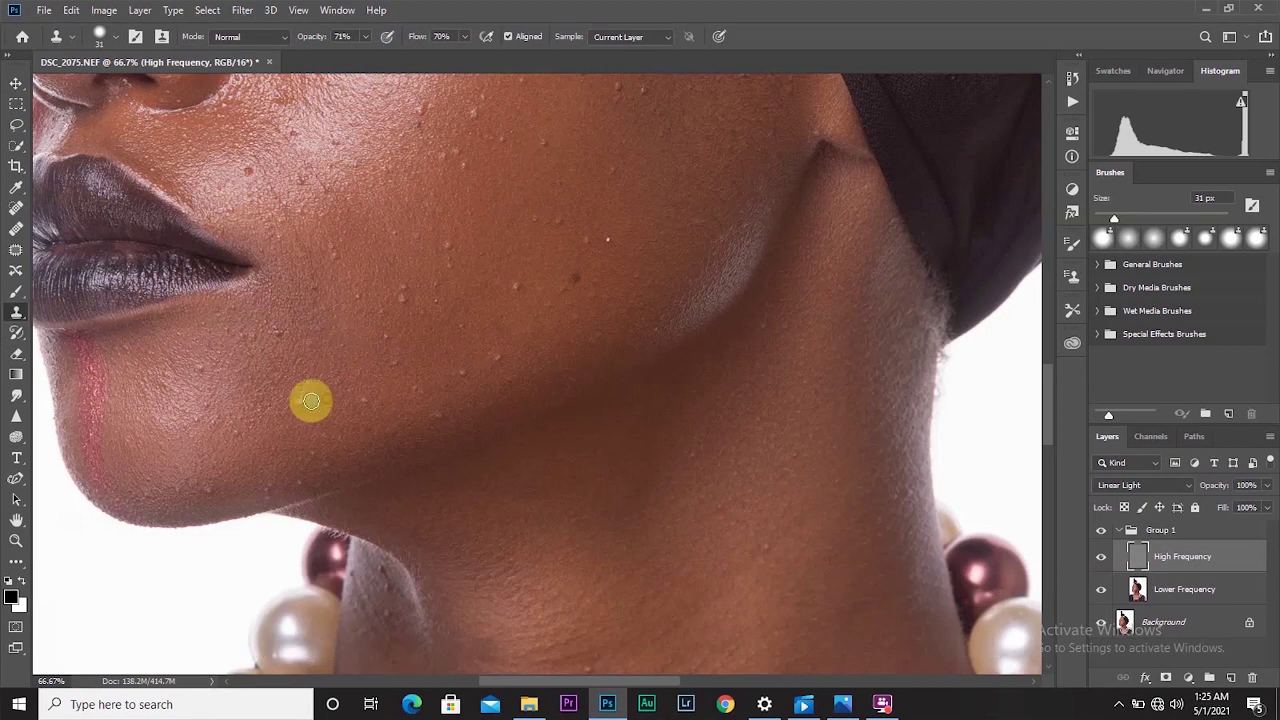
pyautogui.rightClick(388, 368)
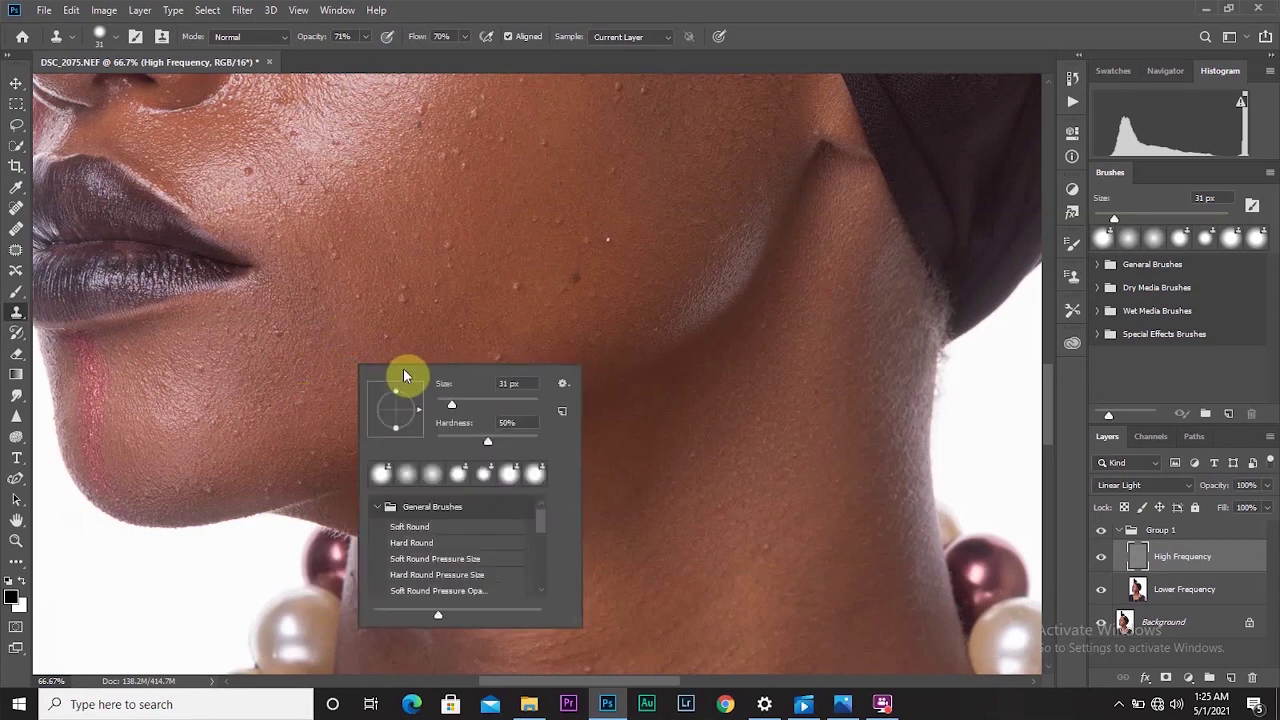
pyautogui.click(466, 408)
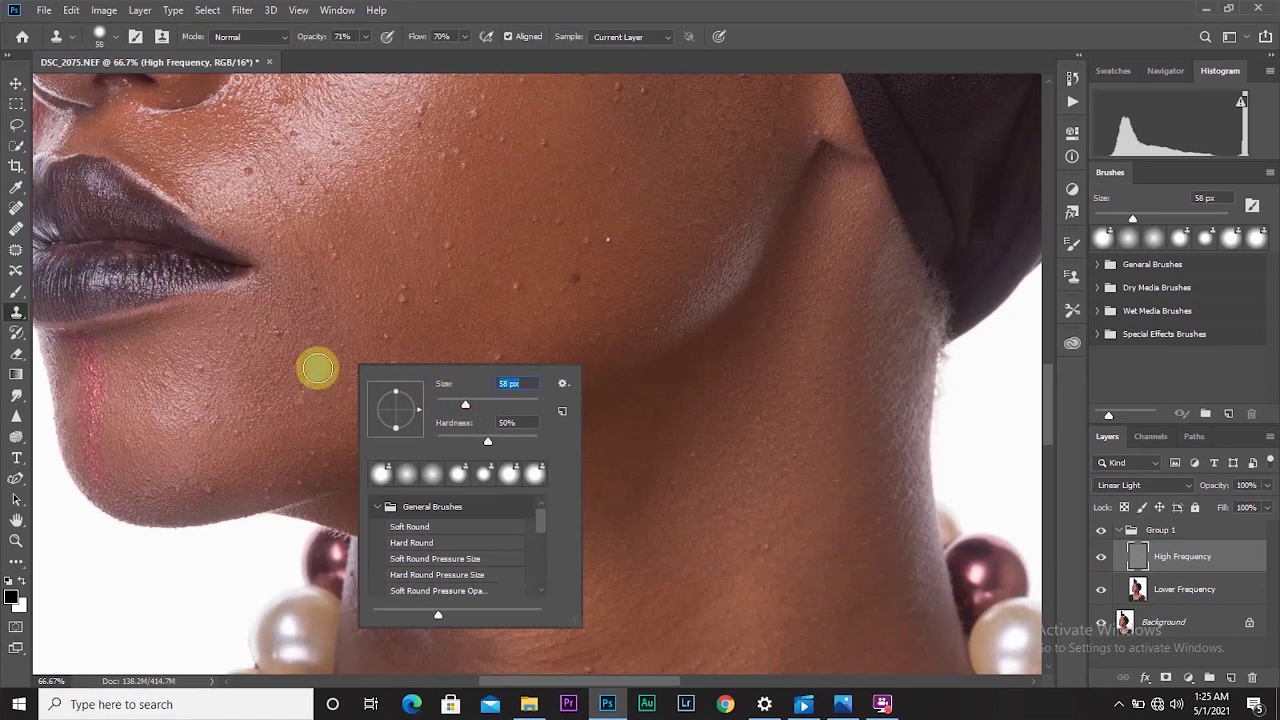
pyautogui.click(317, 369)
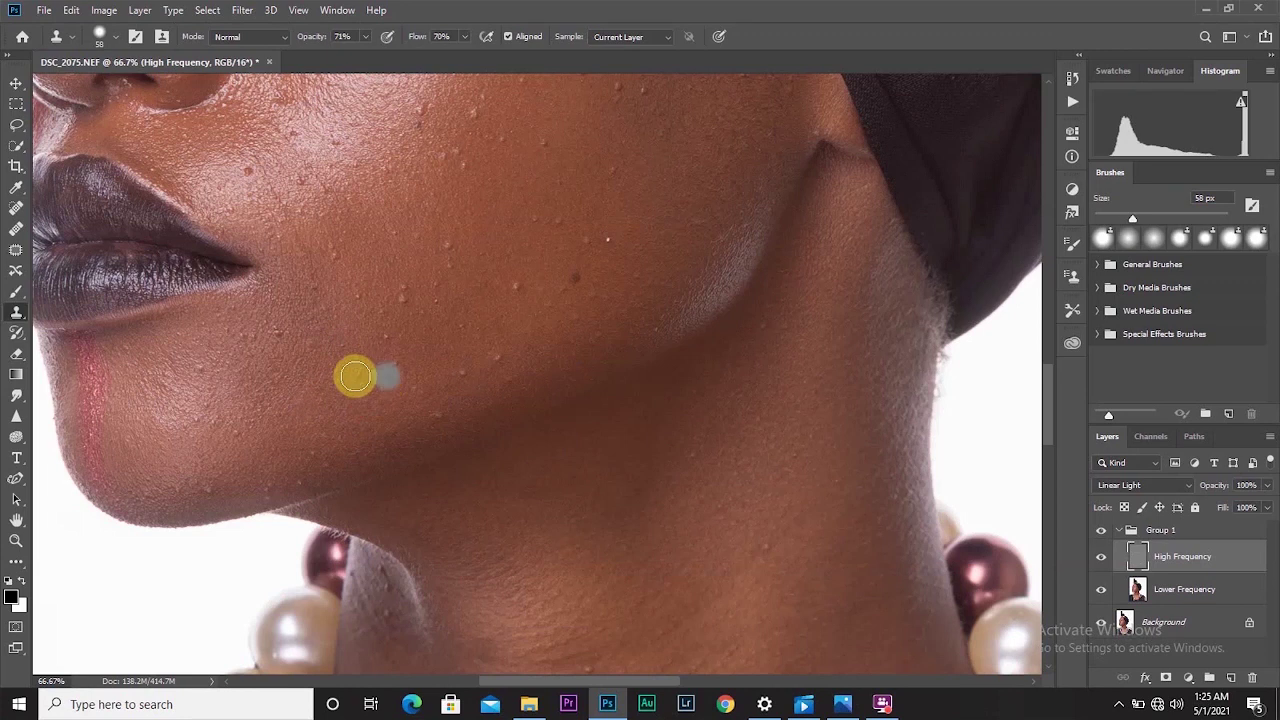
# Sample clean cheek skin and clone out the spots along the jaw
pyautogui.keyDown('alt'); pyautogui.click(353, 377); pyautogui.keyUp('alt')
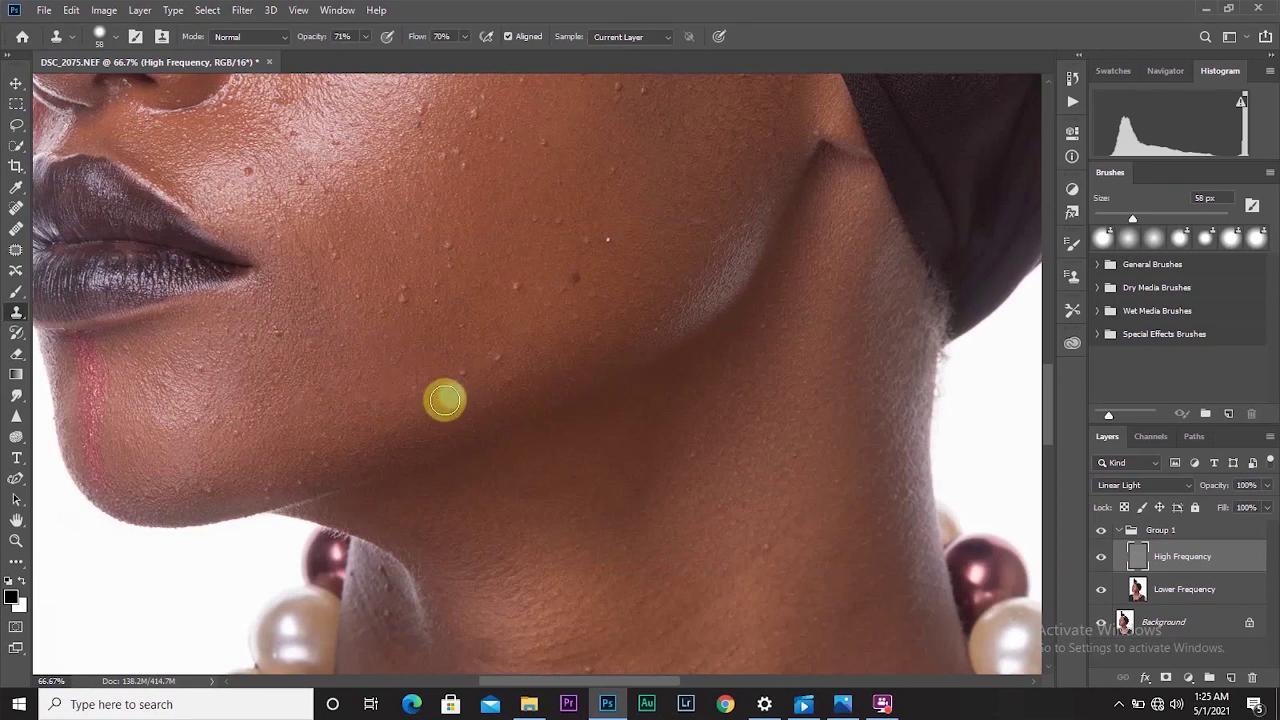
pyautogui.click(488, 364)
pyautogui.click(508, 378)
pyautogui.click(491, 354)
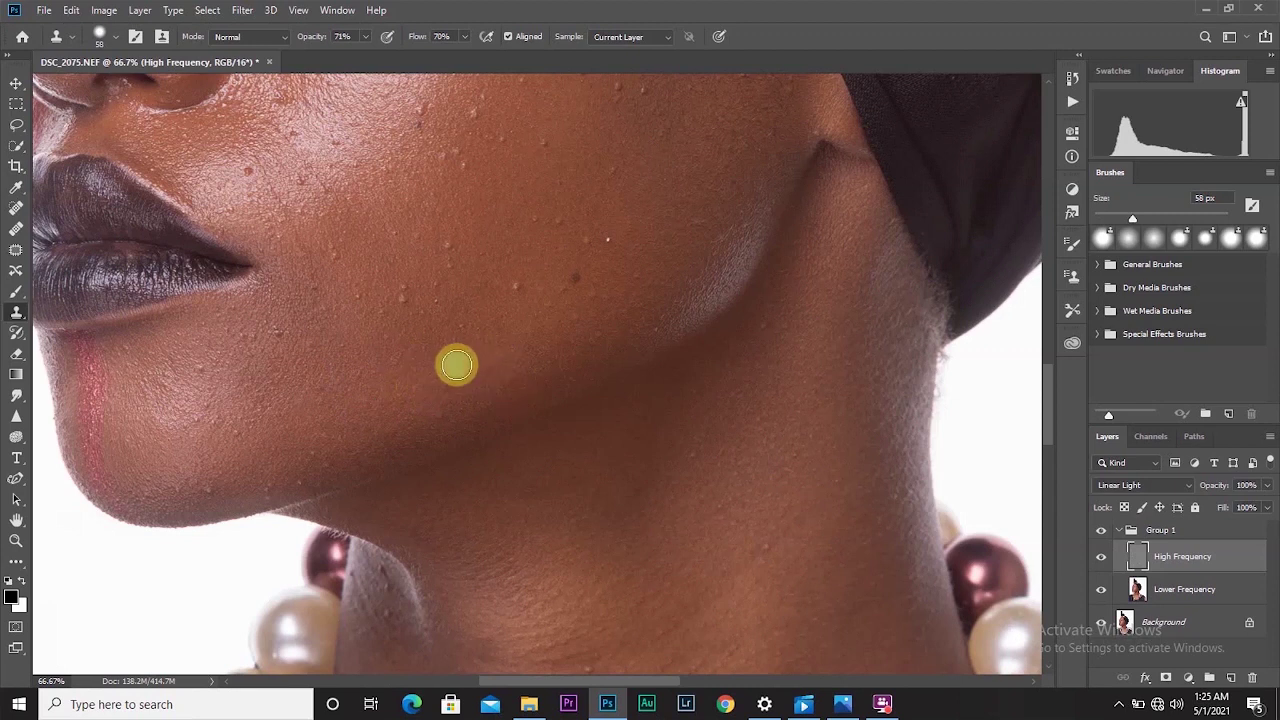
pyautogui.click(398, 359)
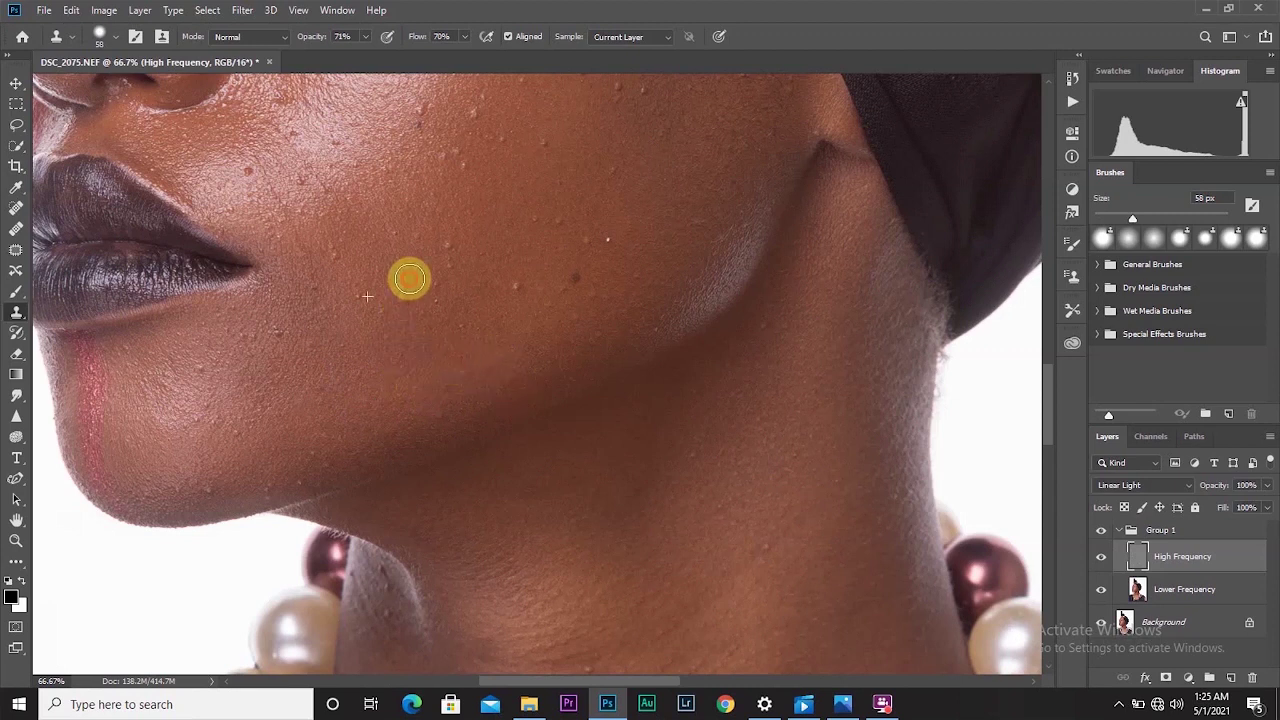
# Resample skin near the lips and clone over the cheek blemishes there
pyautogui.click(337, 254)
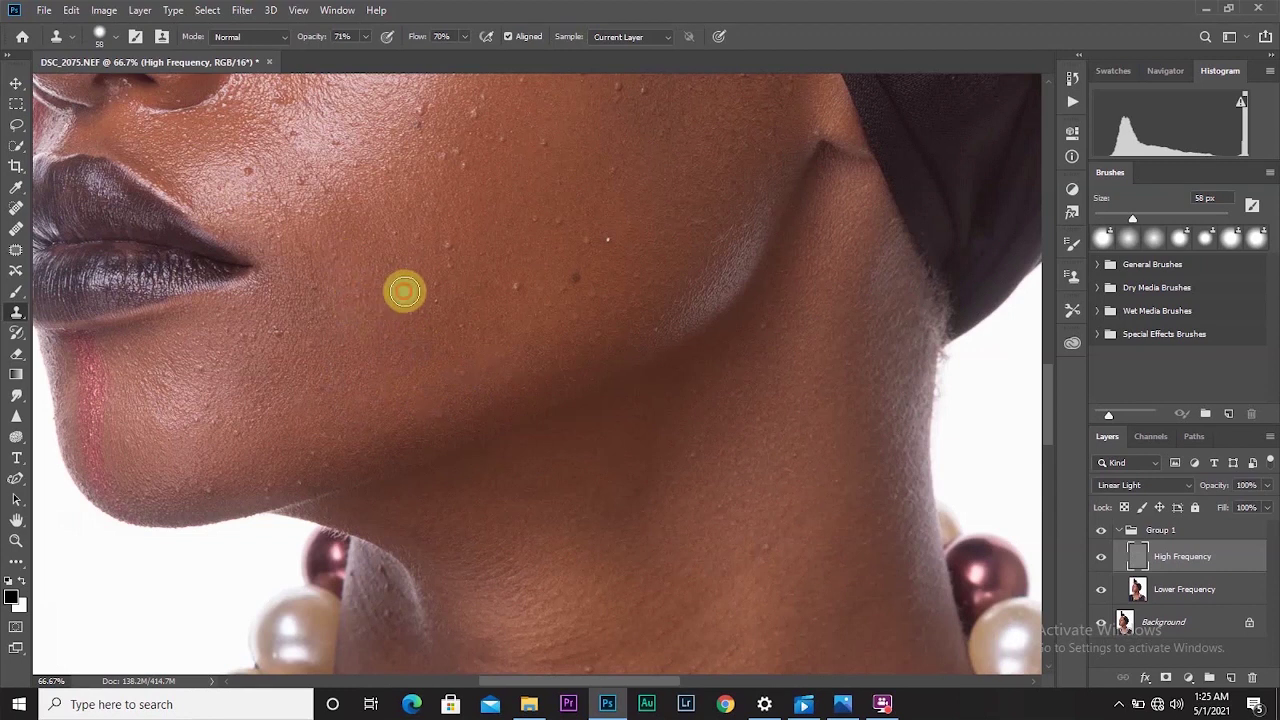
pyautogui.click(438, 268)
pyautogui.click(429, 234)
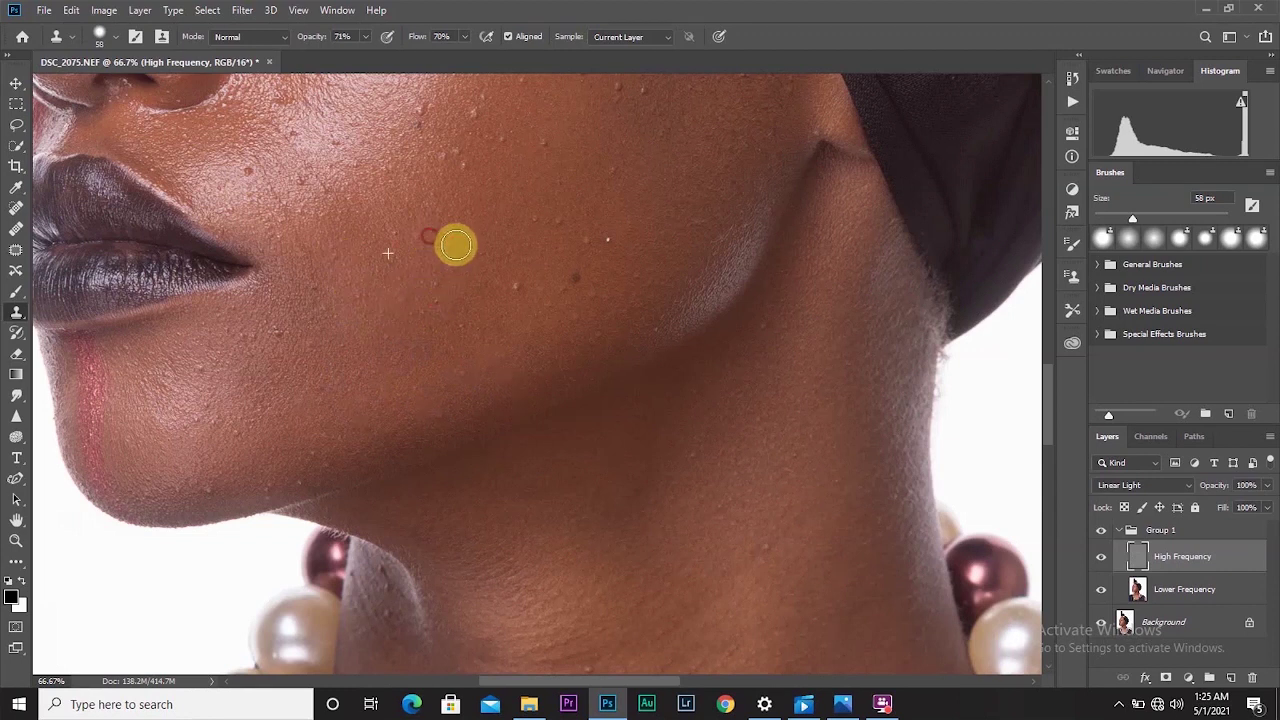
pyautogui.click(511, 283)
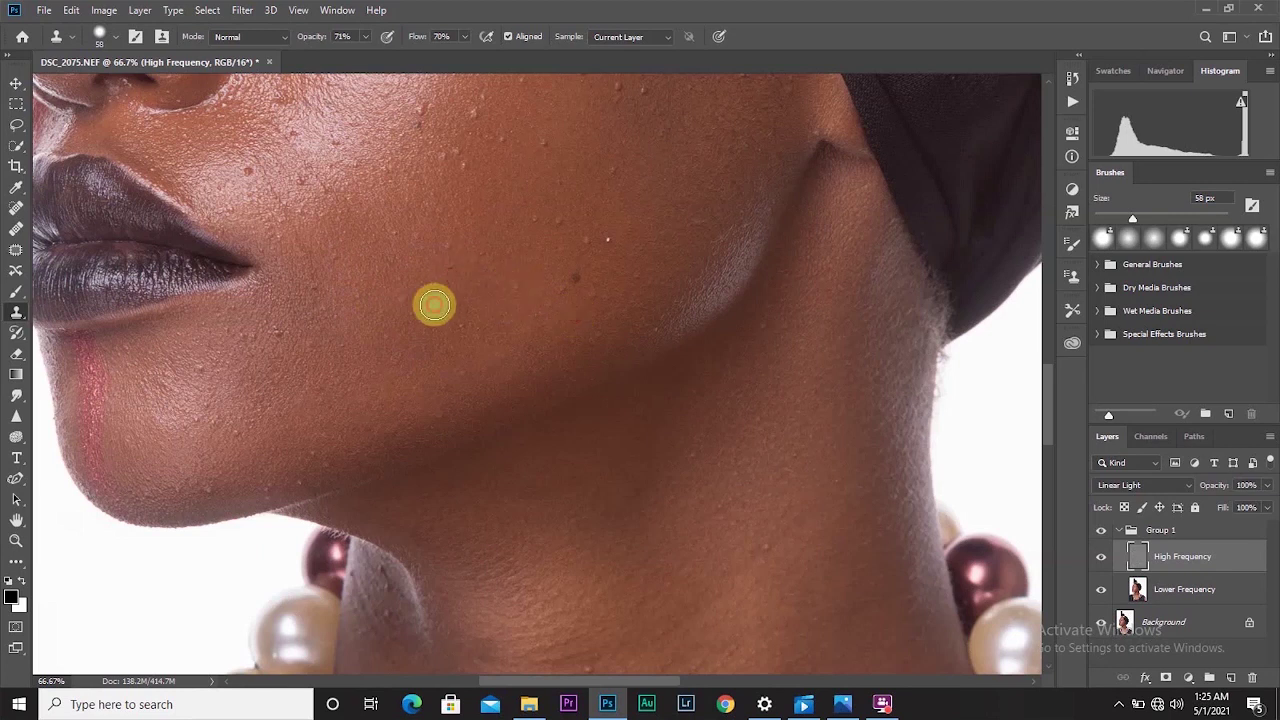
# Clone over blemishes on the lower cheek and chin from freshly sampled skin
pyautogui.click(405, 355)
pyautogui.click(393, 330)
pyautogui.click(310, 364)
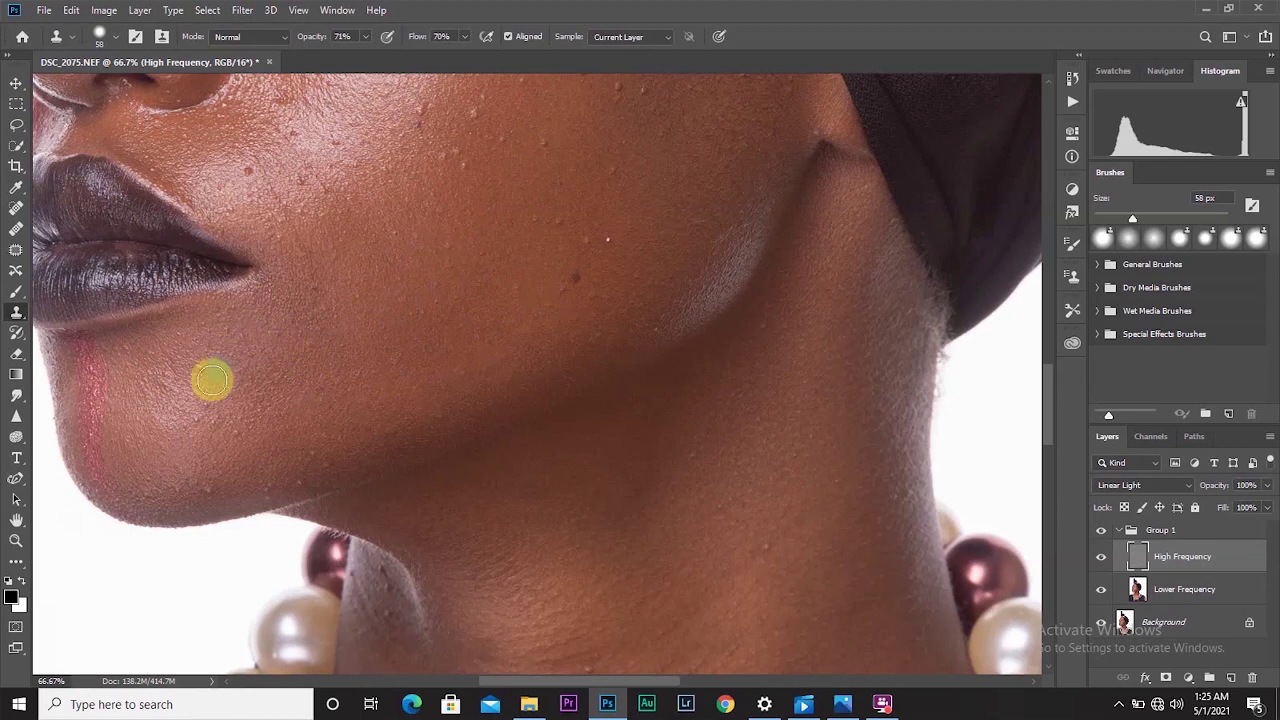
pyautogui.click(188, 344)
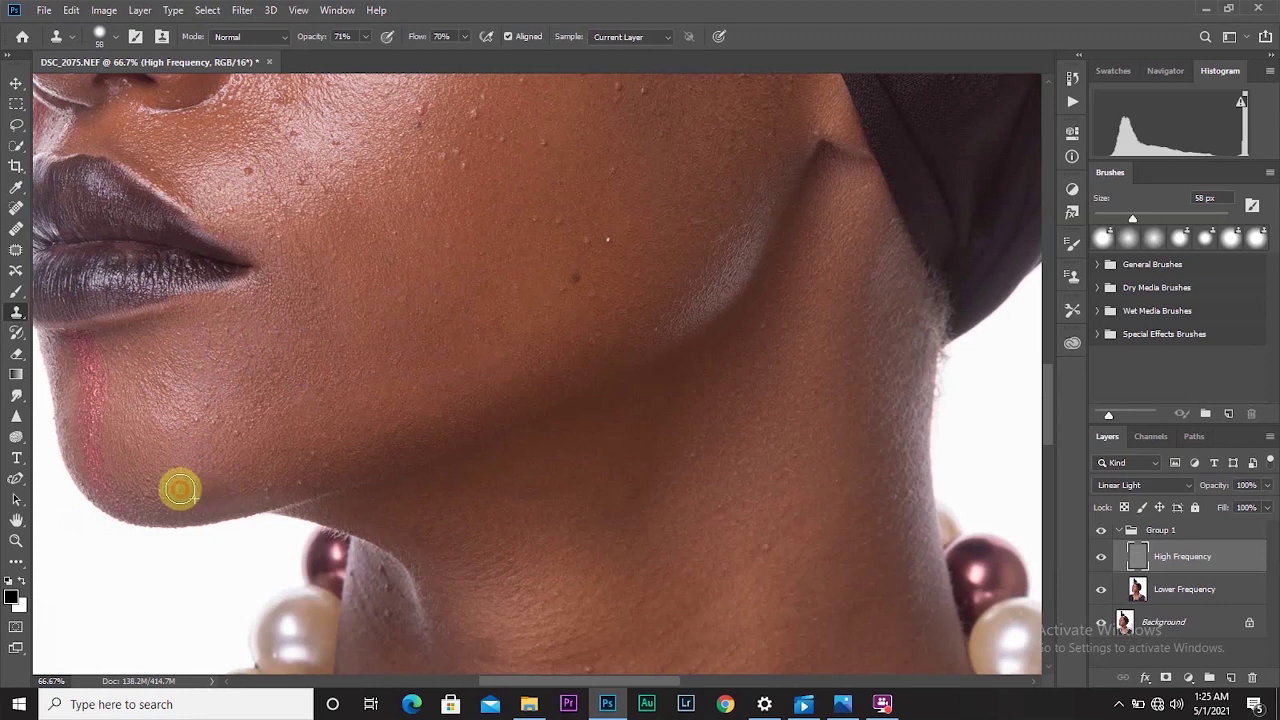
pyautogui.click(133, 447)
pyautogui.click(190, 440)
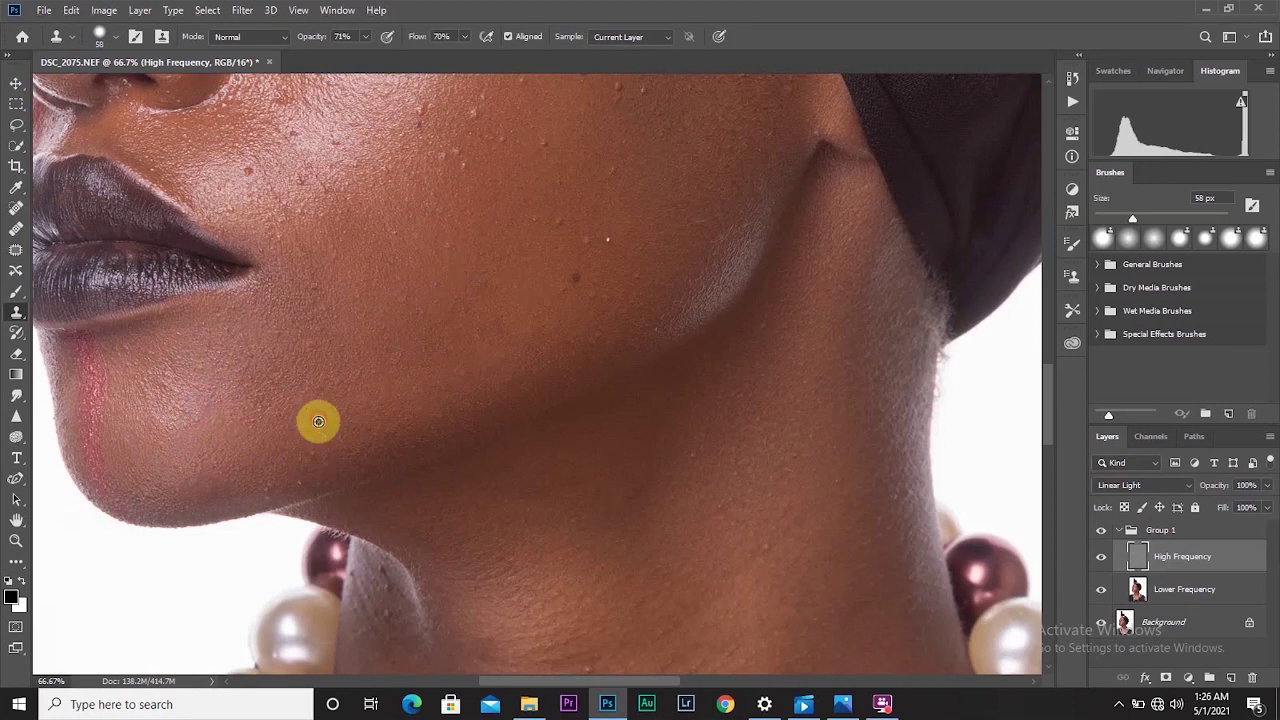
# Clone away the spots above the jawline and remaining lower-cheek blemishes
pyautogui.click(318, 456)
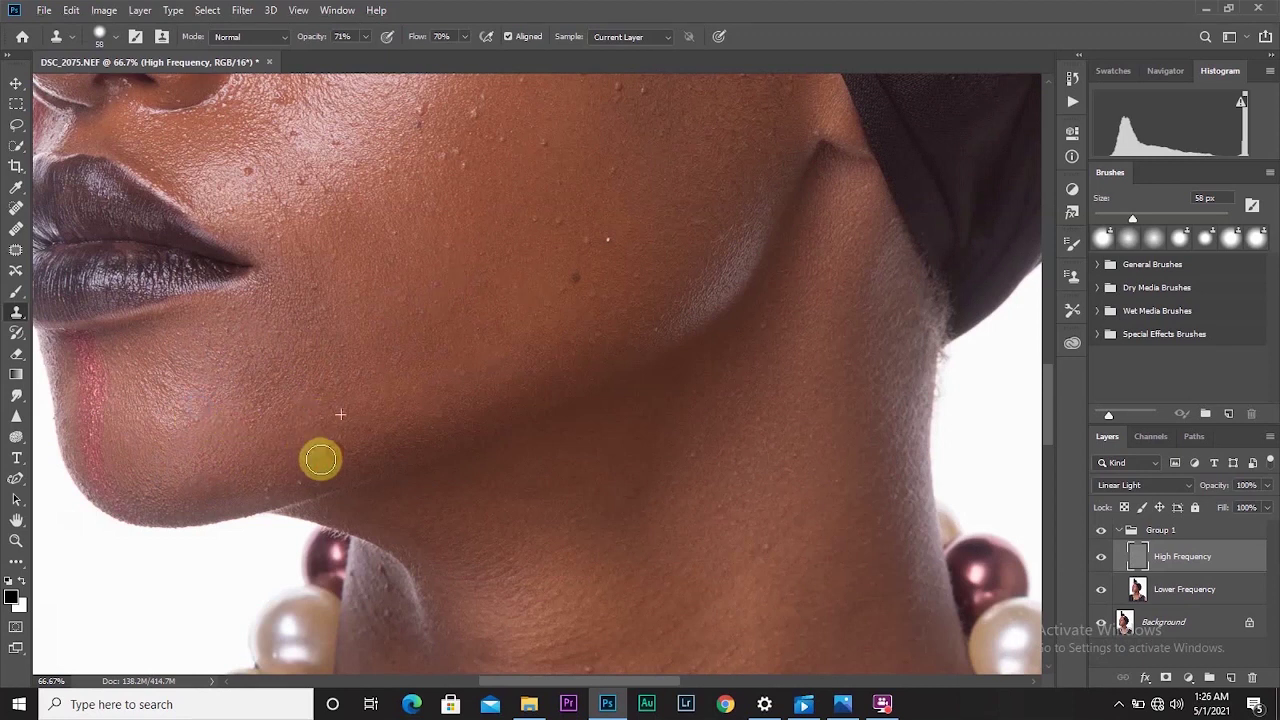
pyautogui.moveTo(314, 474); pyautogui.dragTo(297, 482)
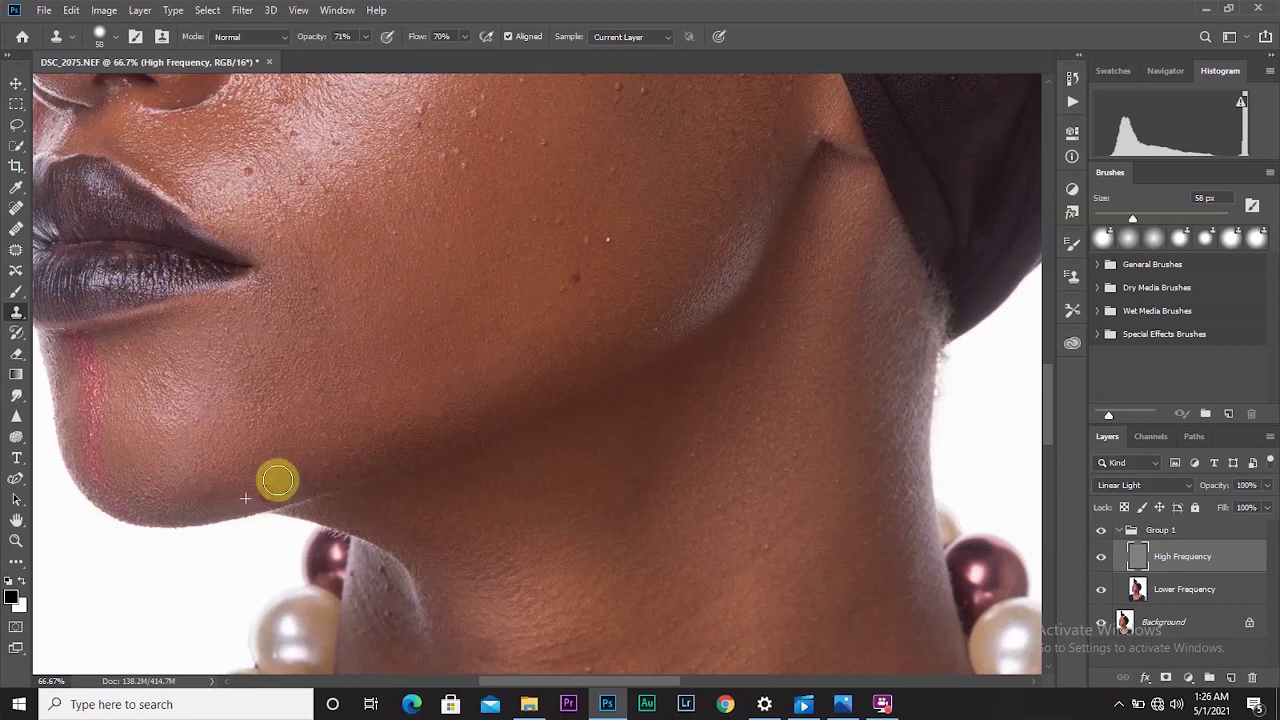
pyautogui.keyDown('alt'); pyautogui.click(288, 483); pyautogui.keyUp('alt')
pyautogui.click(311, 458)
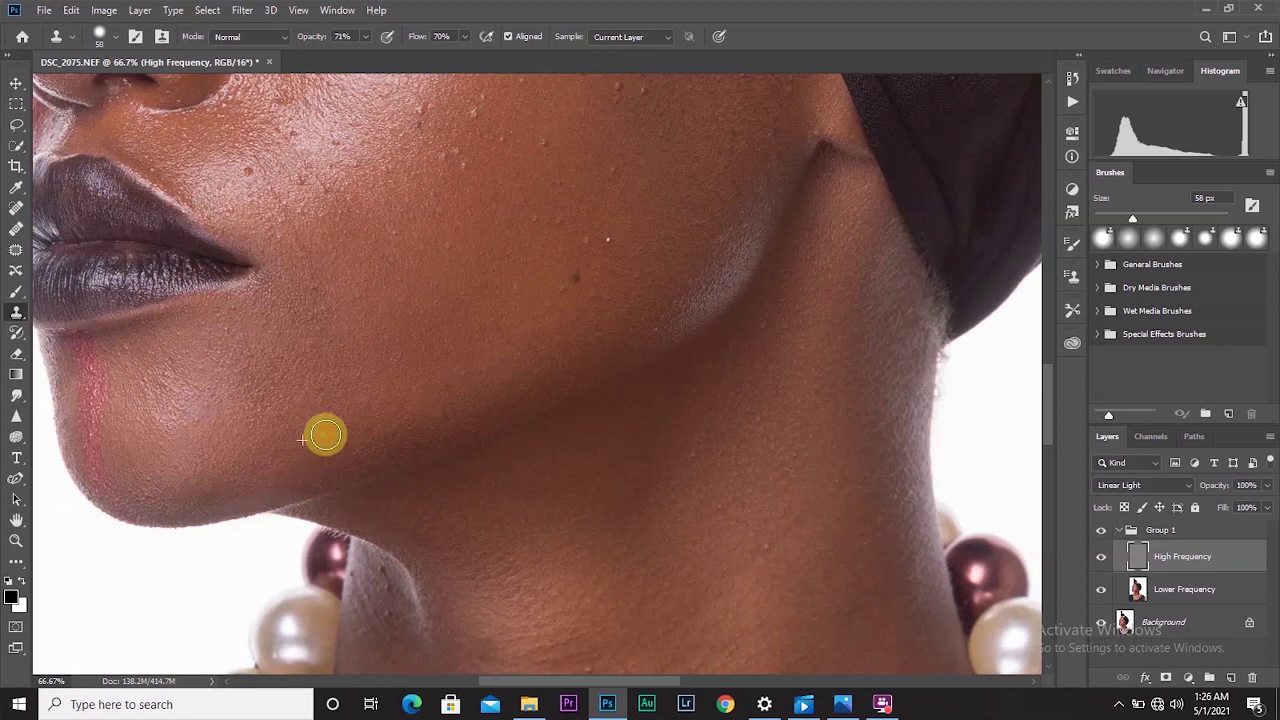
pyautogui.click(400, 389)
pyautogui.click(463, 372)
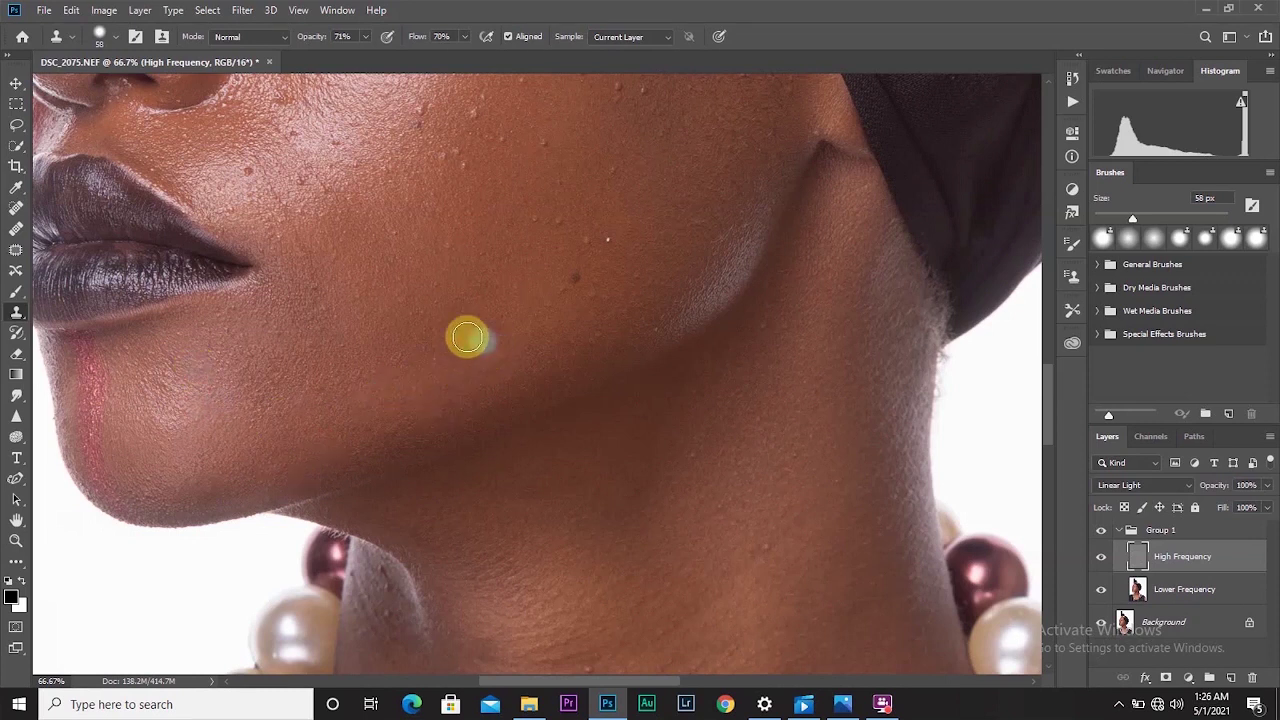
# Clone out the raised bumps across the lower cheek toward the ear
pyautogui.moveTo(474, 272); pyautogui.dragTo(428, 377)
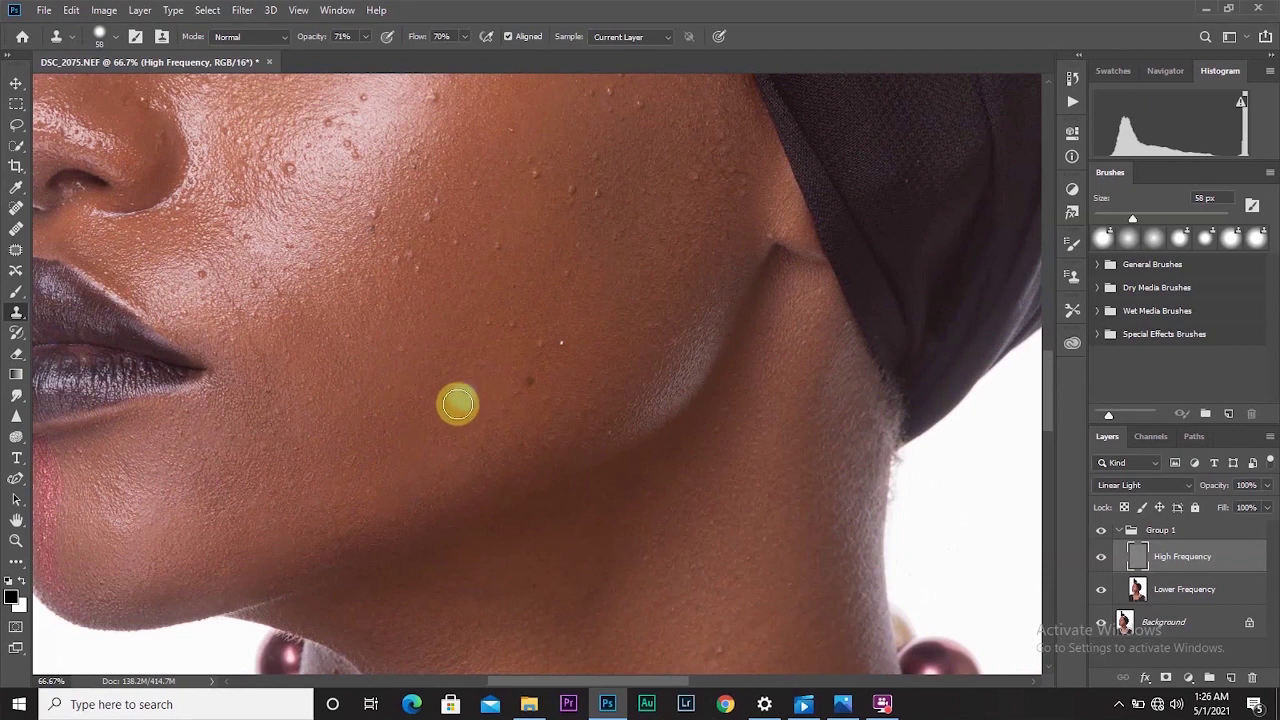
pyautogui.click(512, 402)
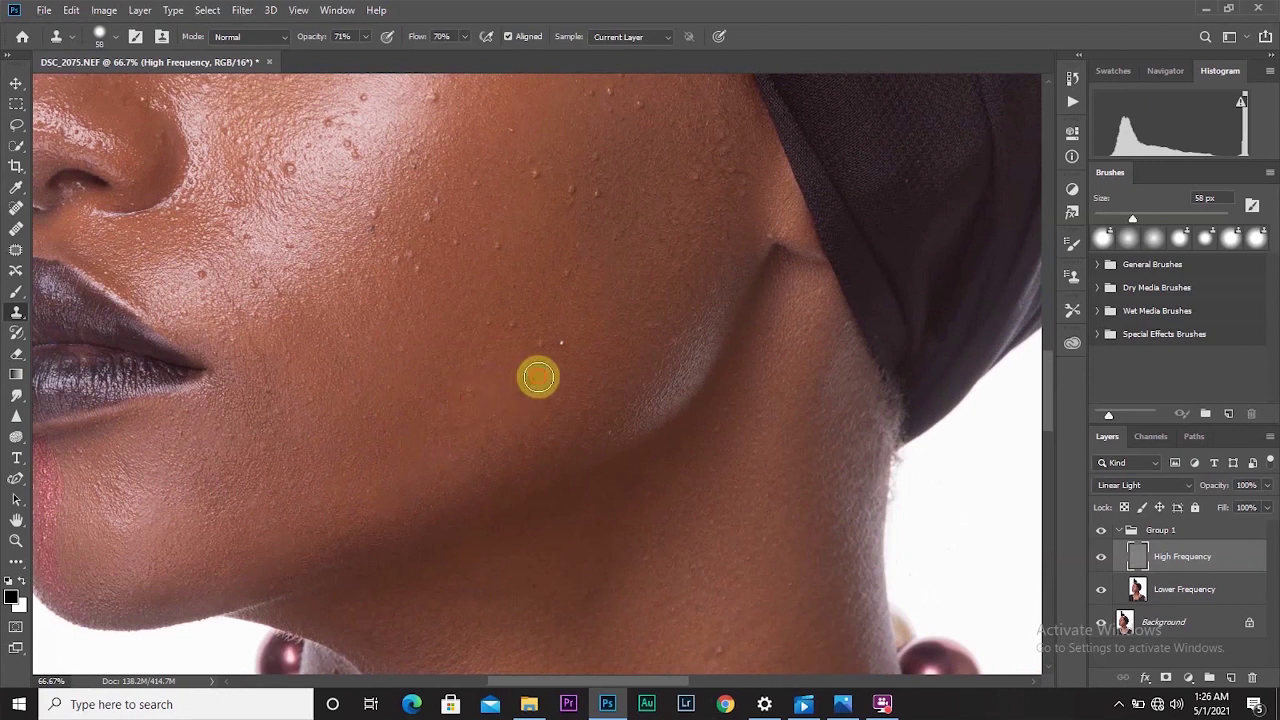
pyautogui.click(550, 430)
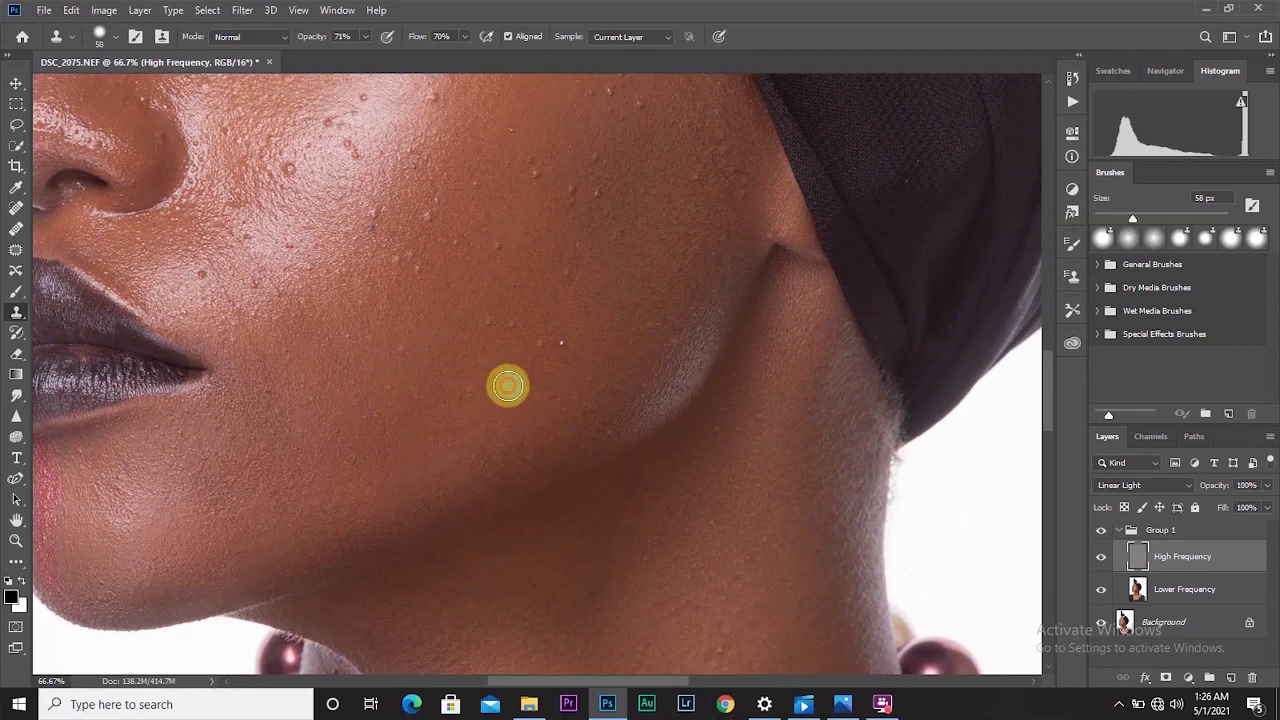
pyautogui.click(536, 333)
pyautogui.moveTo(536, 333); pyautogui.dragTo(510, 326)
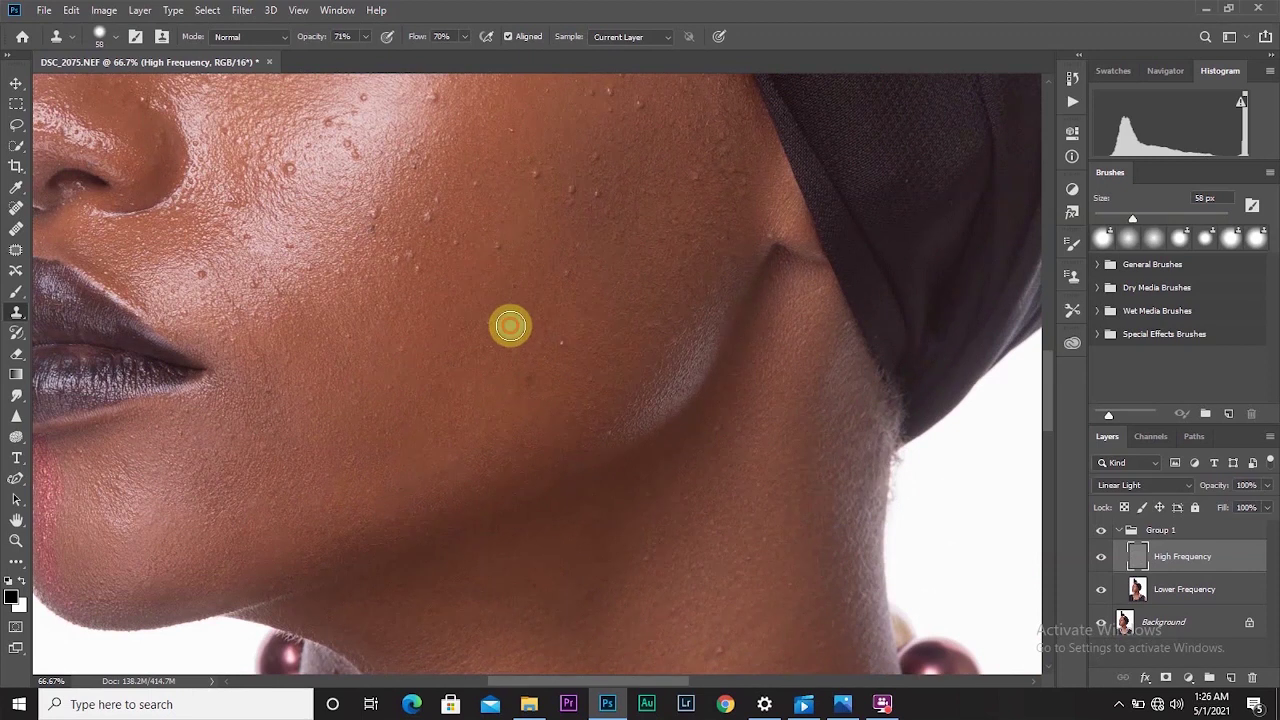
pyautogui.click(525, 380)
pyautogui.click(560, 340)
pyautogui.moveTo(411, 343); pyautogui.dragTo(352, 337)
pyautogui.moveTo(345, 382); pyautogui.dragTo(233, 344)
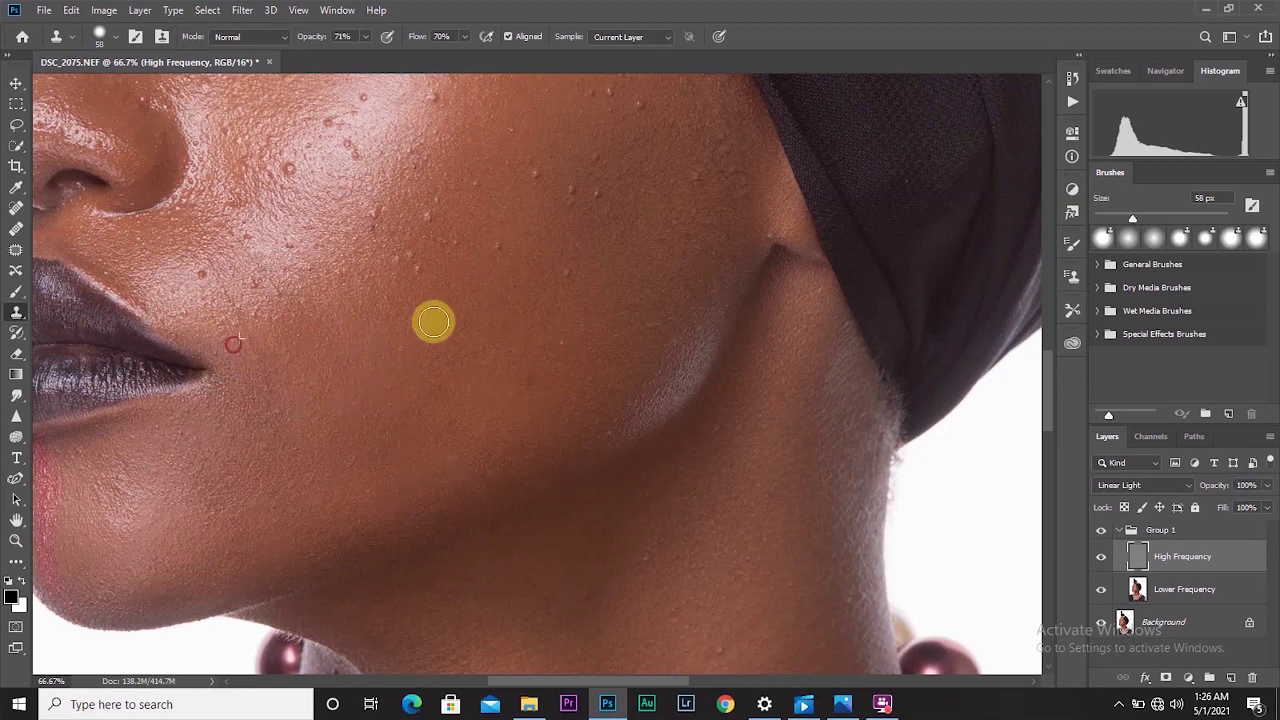
# Clone over the bumps on the upper cheek below the eye
pyautogui.moveTo(433, 321); pyautogui.dragTo(469, 451)
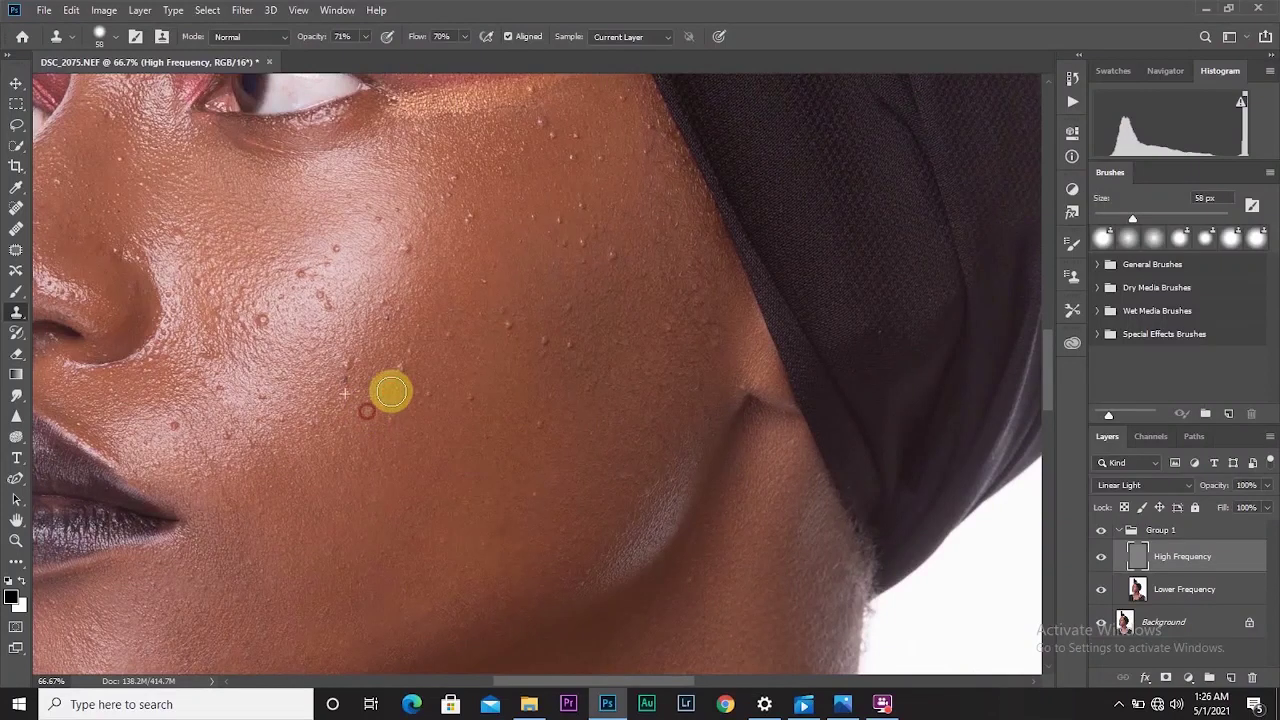
pyautogui.moveTo(399, 378); pyautogui.dragTo(419, 453)
pyautogui.keyDown('alt'); pyautogui.click(419, 441); pyautogui.keyUp('alt')
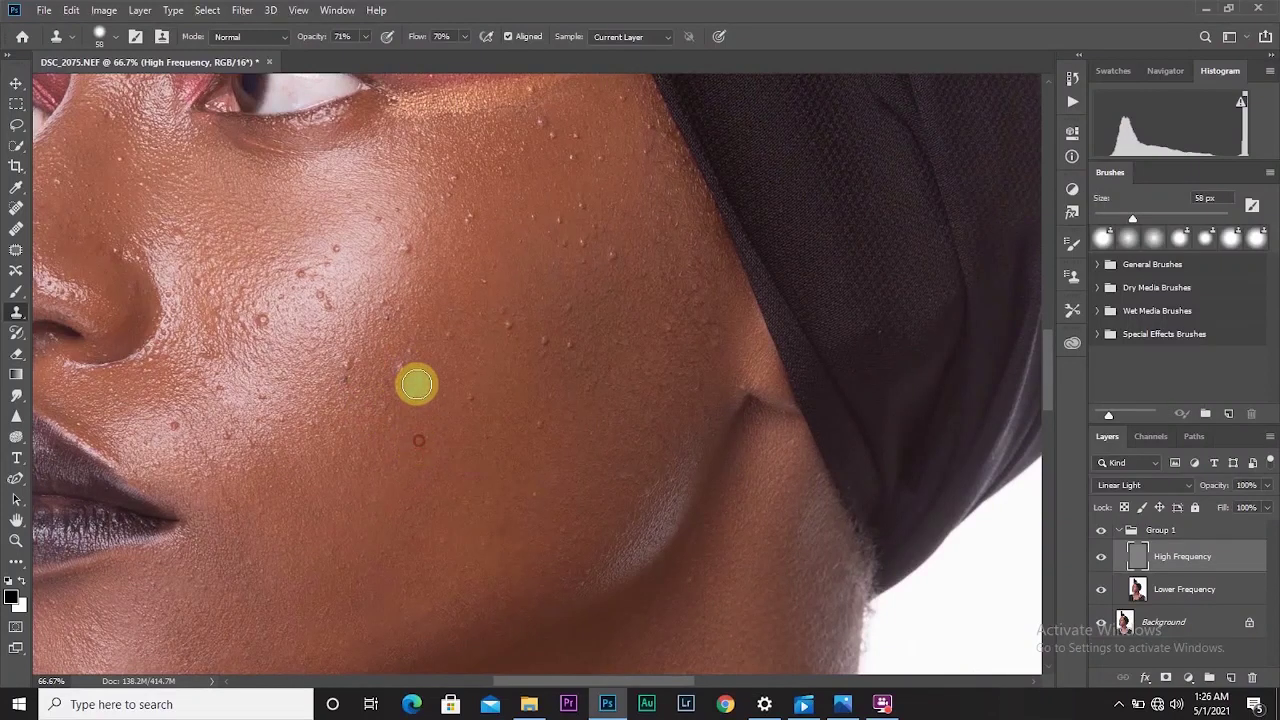
pyautogui.click(427, 391)
pyautogui.moveTo(473, 395)
pyautogui.mouseDown()
pyautogui.moveTo(417, 402)
pyautogui.moveTo(396, 361)
pyautogui.moveTo(377, 380)
pyautogui.mouseUp()
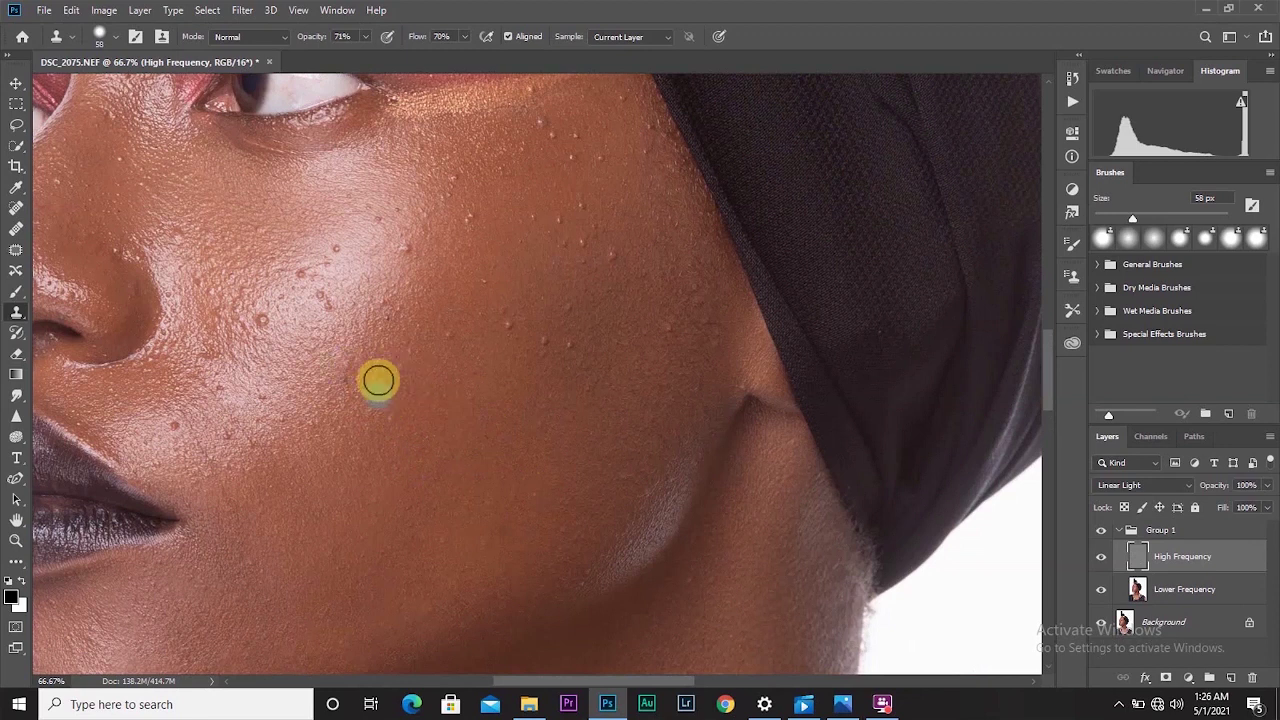
pyautogui.moveTo(179, 442)
pyautogui.mouseDown()
pyautogui.moveTo(547, 338)
pyautogui.moveTo(637, 337)
pyautogui.moveTo(574, 240)
pyautogui.moveTo(420, 288)
pyautogui.moveTo(474, 246)
pyautogui.moveTo(603, 226)
pyautogui.moveTo(540, 123)
pyautogui.moveTo(617, 94)
pyautogui.moveTo(447, 180)
pyautogui.moveTo(408, 289)
pyautogui.moveTo(366, 203)
pyautogui.moveTo(351, 214)
pyautogui.moveTo(341, 256)
pyautogui.moveTo(300, 277)
pyautogui.moveTo(270, 387)
pyautogui.mouseUp()
# Compare against the original, then clone the lower cheek and inner eye corner bumps
pyautogui.click(1106, 533)
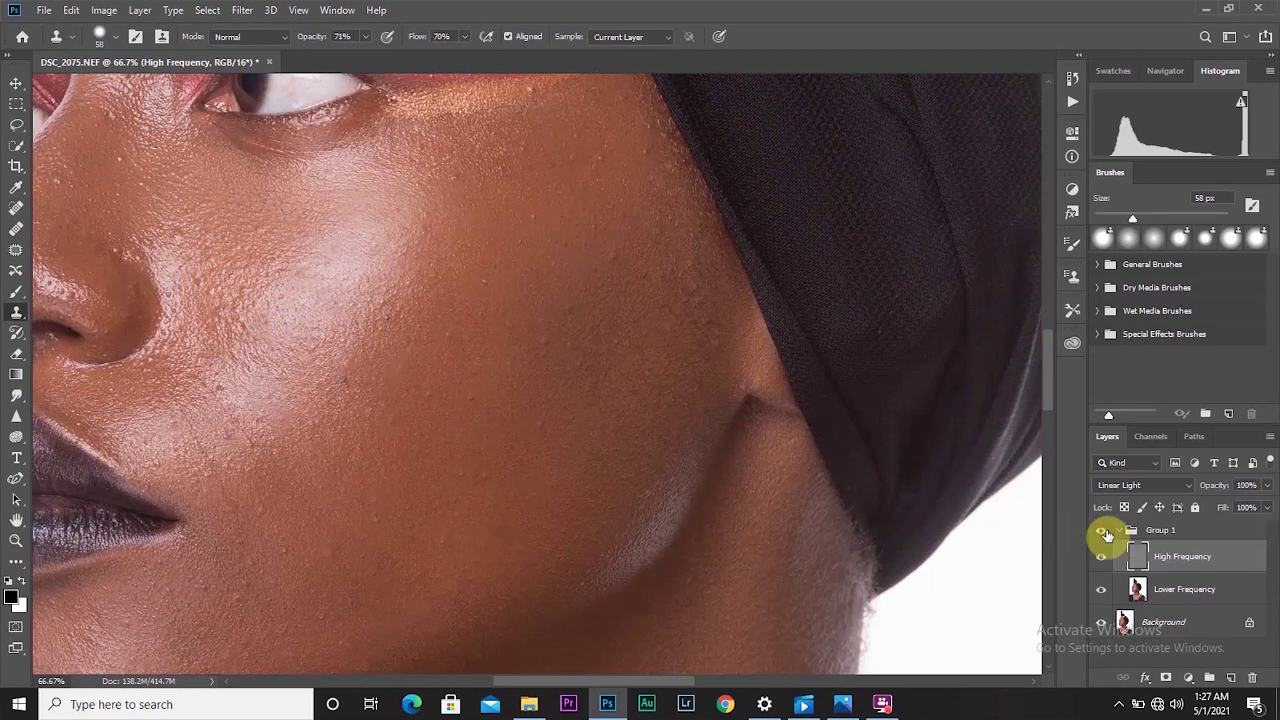
pyautogui.click(1106, 533)
pyautogui.moveTo(443, 349)
pyautogui.mouseDown()
pyautogui.moveTo(400, 397)
pyautogui.moveTo(420, 346)
pyautogui.moveTo(378, 331)
pyautogui.moveTo(329, 549)
pyautogui.moveTo(286, 503)
pyautogui.moveTo(406, 426)
pyautogui.moveTo(385, 477)
pyautogui.moveTo(331, 366)
pyautogui.moveTo(331, 440)
pyautogui.moveTo(266, 491)
pyautogui.moveTo(334, 463)
pyautogui.mouseUp()
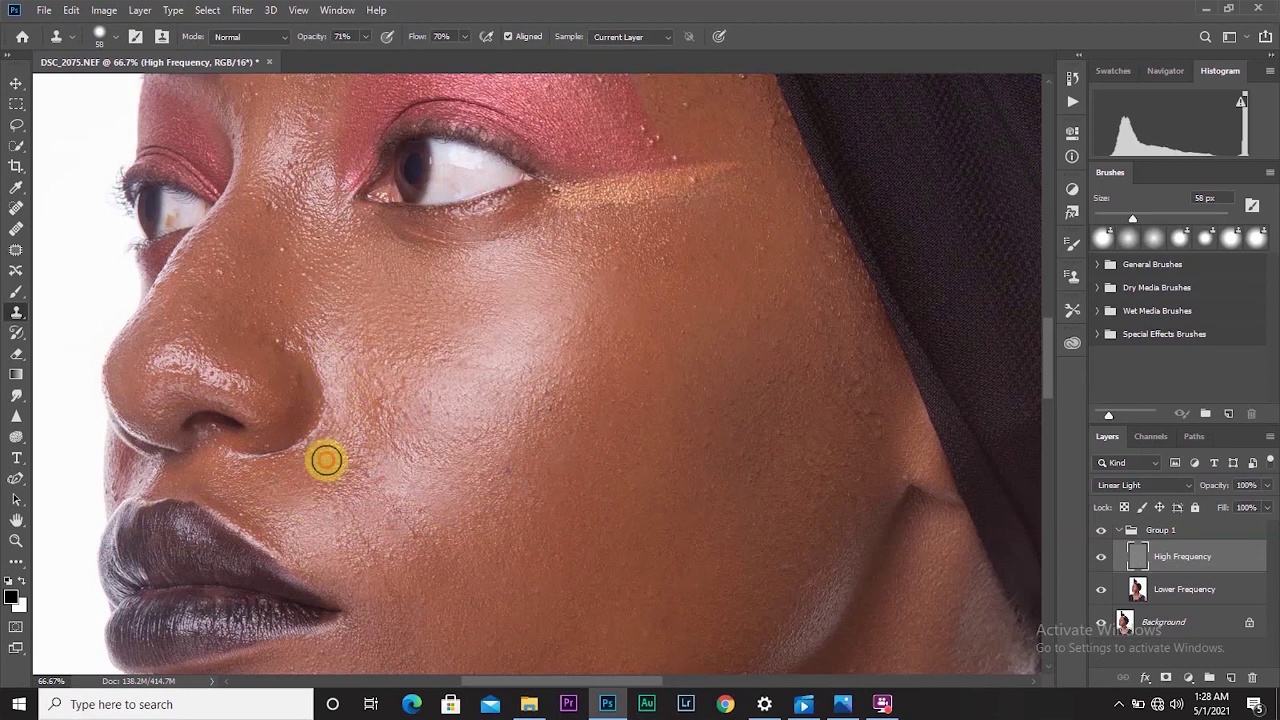
pyautogui.moveTo(660, 331); pyautogui.dragTo(636, 502)
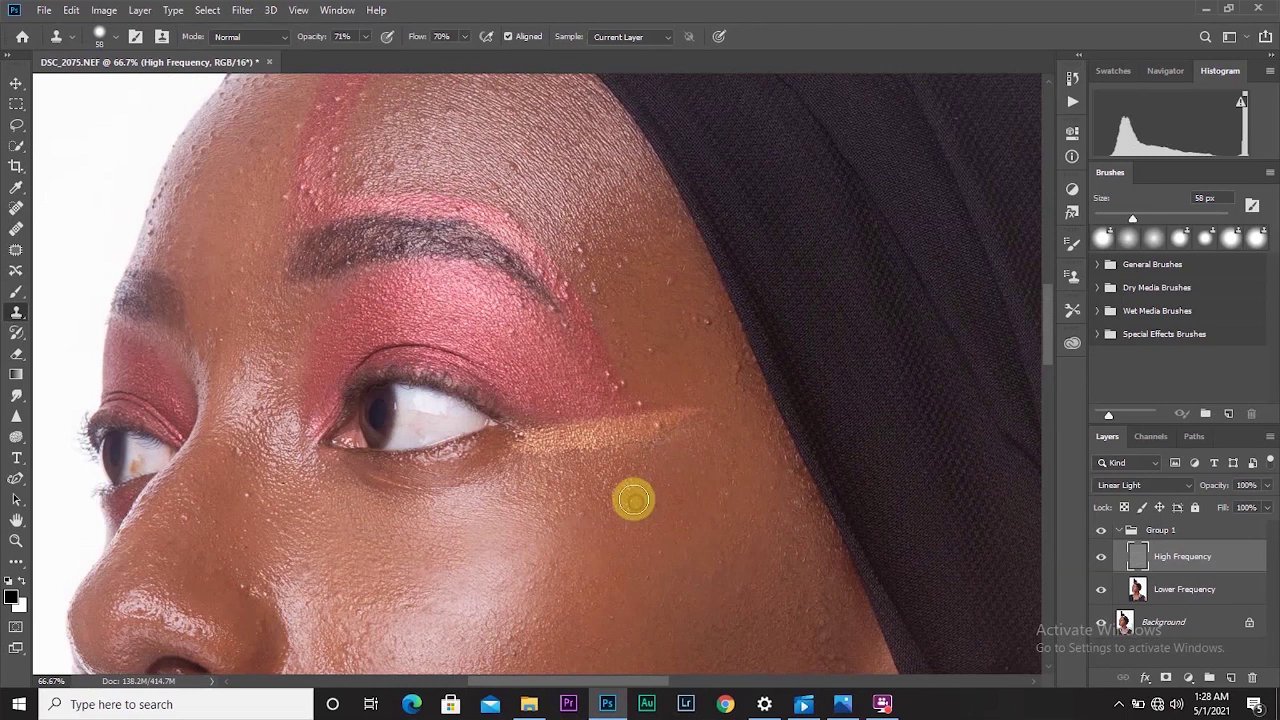
pyautogui.keyDown('alt'); pyautogui.click(251, 500); pyautogui.keyUp('alt')
pyautogui.moveTo(251, 468); pyautogui.dragTo(245, 460)
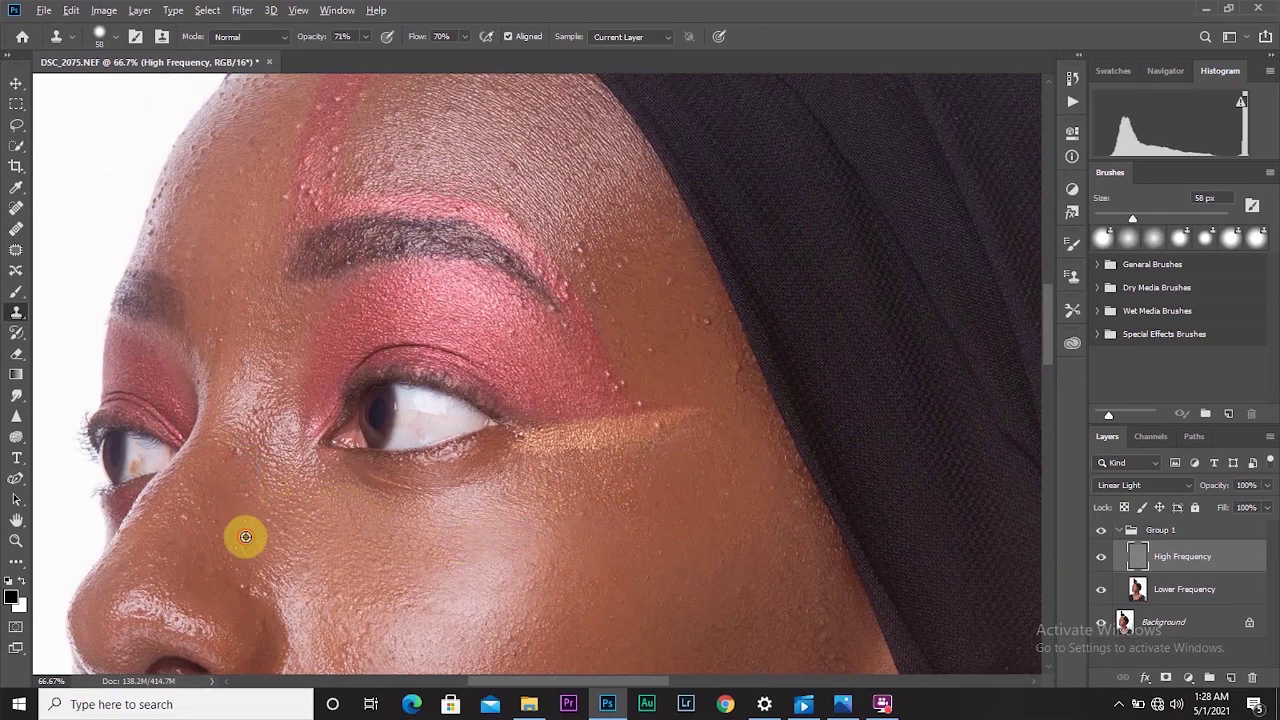
# Clone smooth the bumps down the nose bridge and around the inner brow
pyautogui.keyDown('alt'); pyautogui.click(276, 578); pyautogui.keyUp('alt')
pyautogui.click(190, 545)
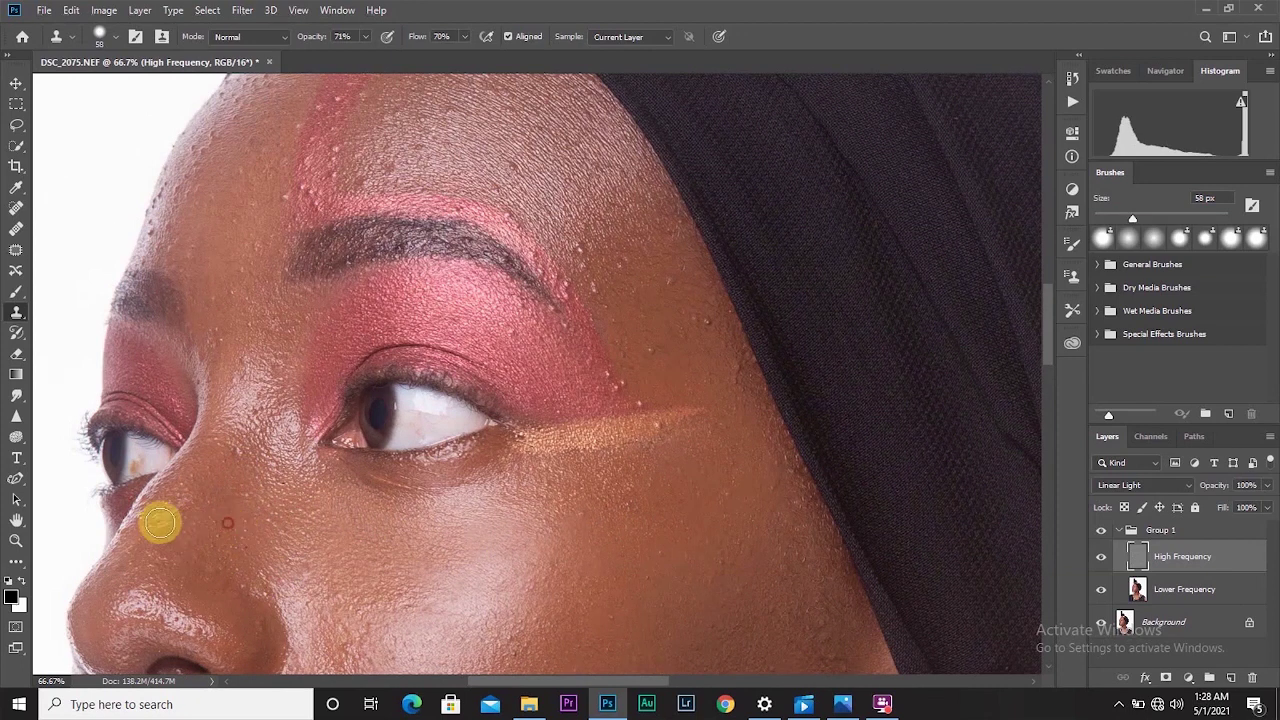
pyautogui.moveTo(186, 491); pyautogui.dragTo(223, 511)
pyautogui.moveTo(236, 458); pyautogui.dragTo(256, 427)
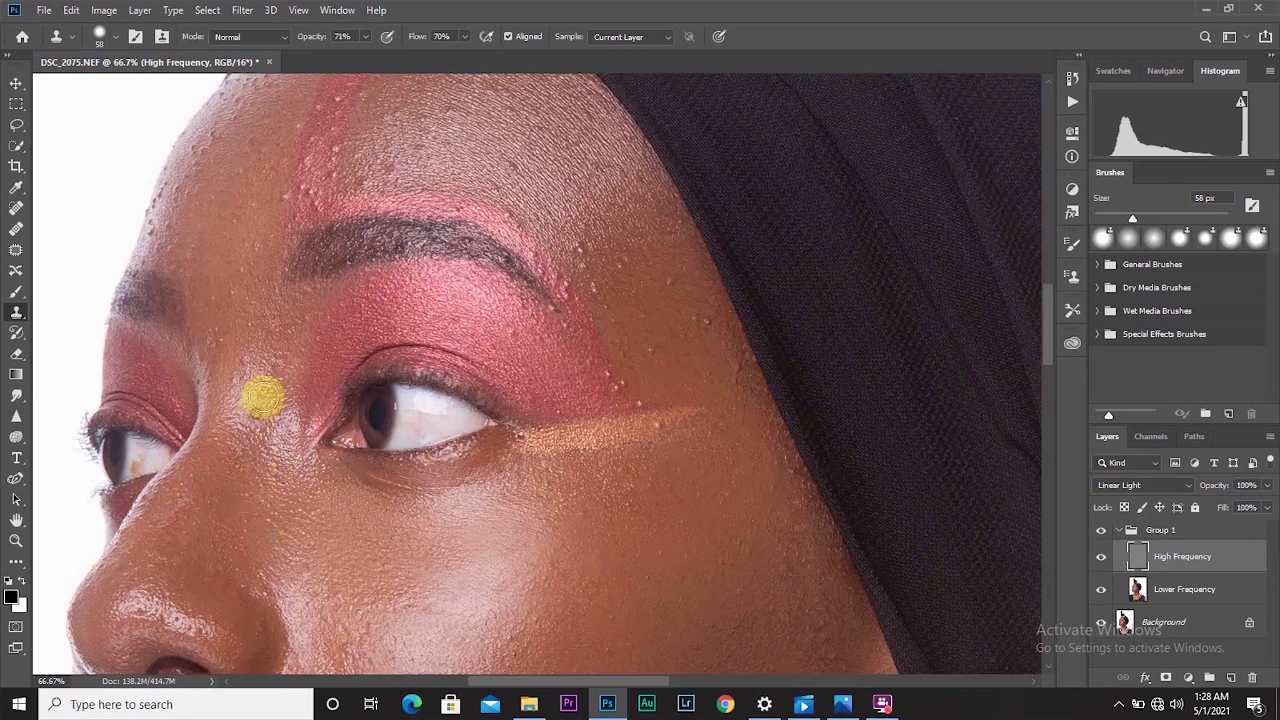
pyautogui.keyDown('alt'); pyautogui.click(270, 368); pyautogui.keyUp('alt')
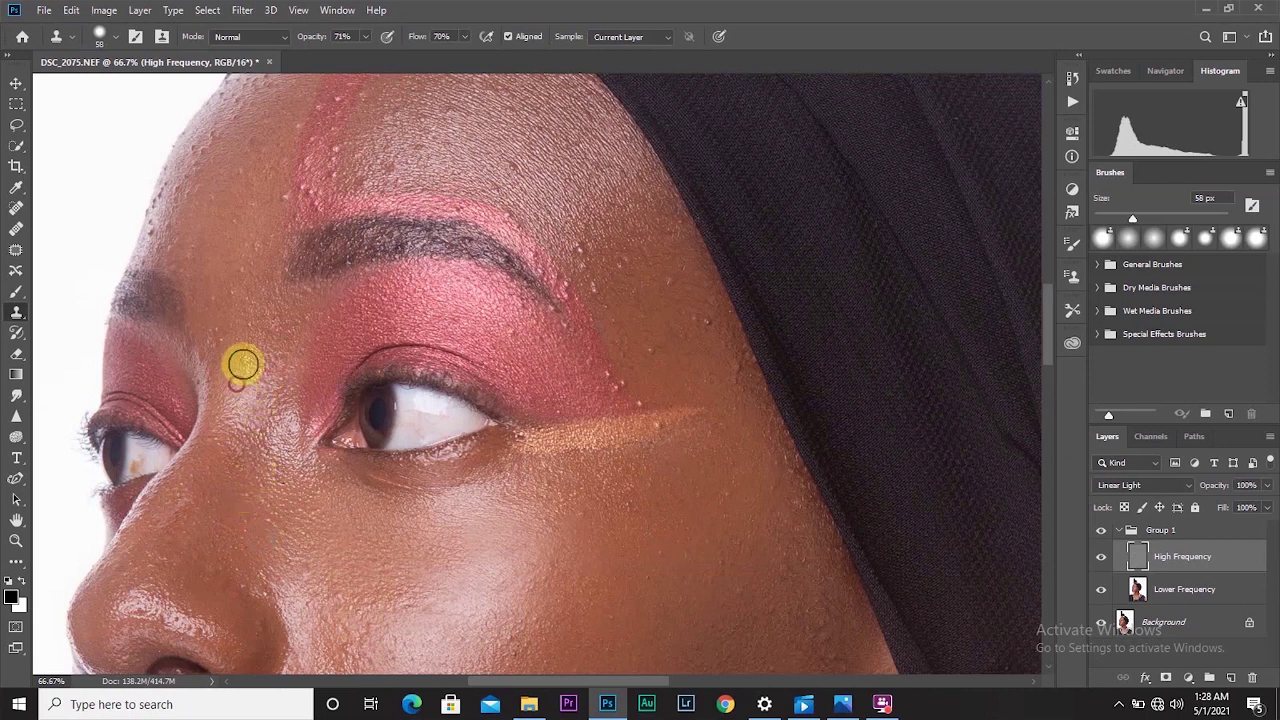
pyautogui.moveTo(222, 359)
pyautogui.mouseDown()
pyautogui.moveTo(217, 347)
pyautogui.moveTo(249, 327)
pyautogui.moveTo(222, 291)
pyautogui.mouseUp()
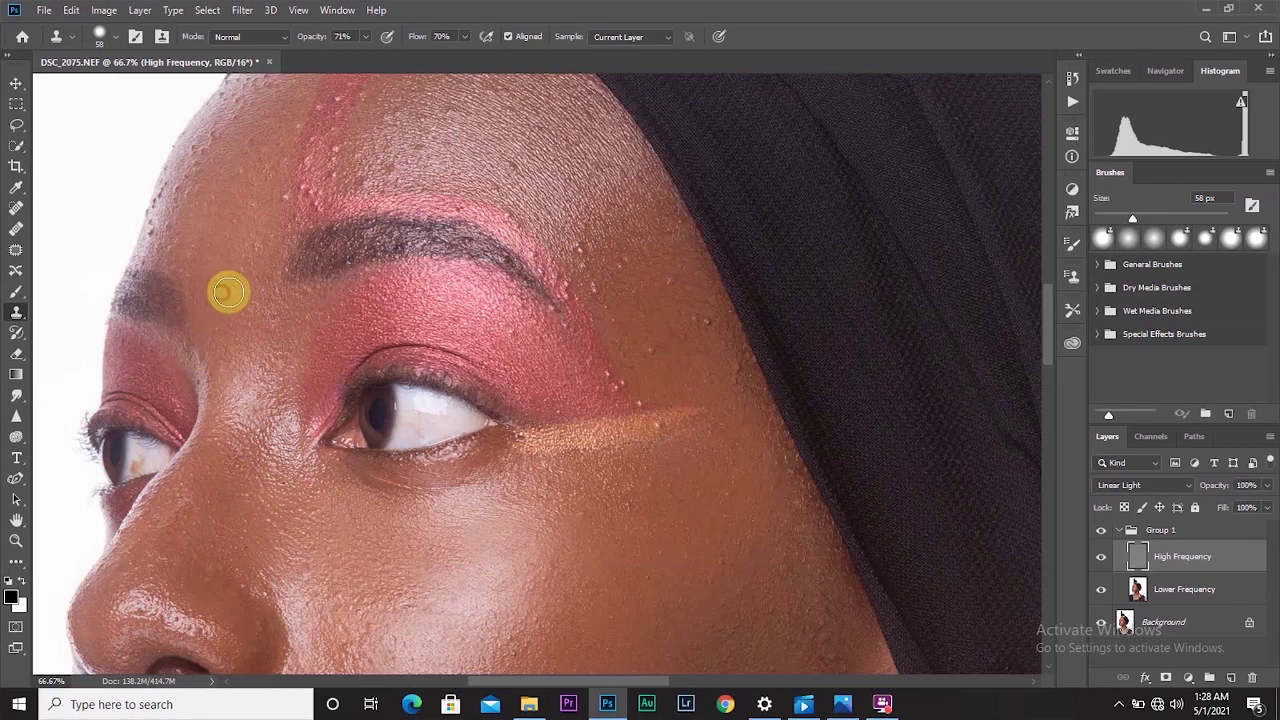
pyautogui.moveTo(228, 291); pyautogui.dragTo(240, 283)
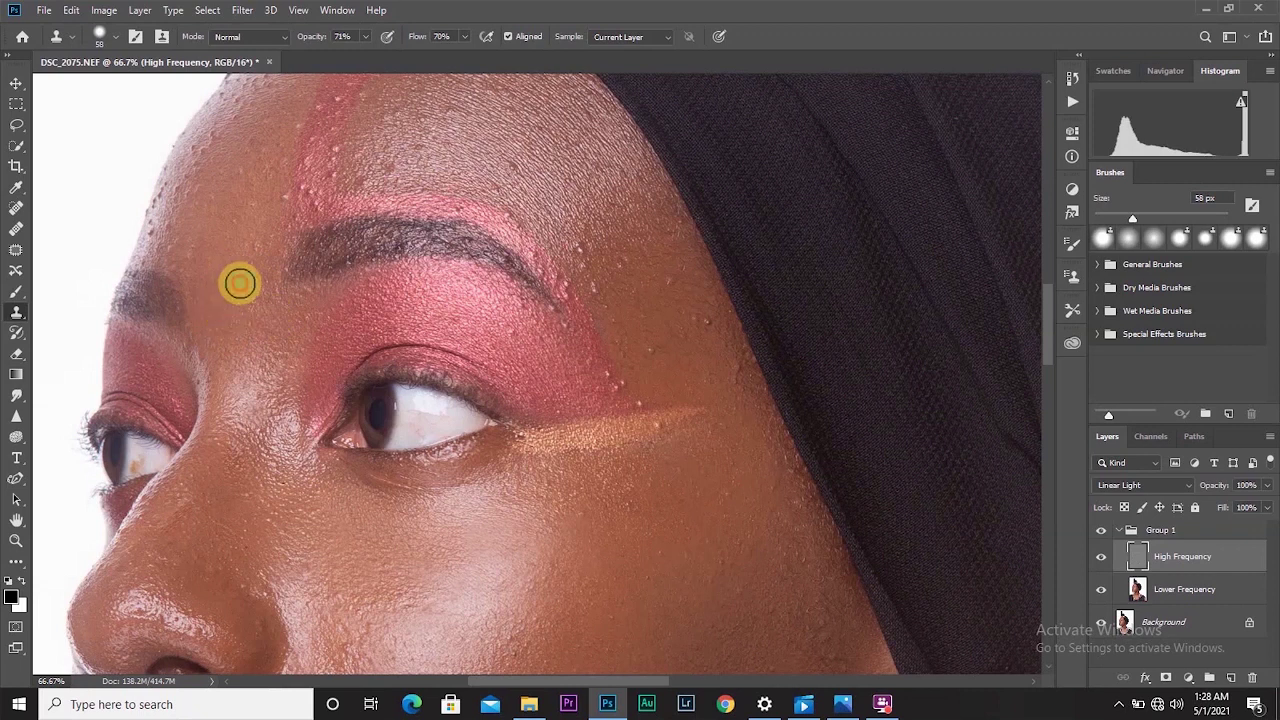
# Clone away blemishes along the outer eyeshadow edge and on the temple
pyautogui.scroll(3, 268, 280)
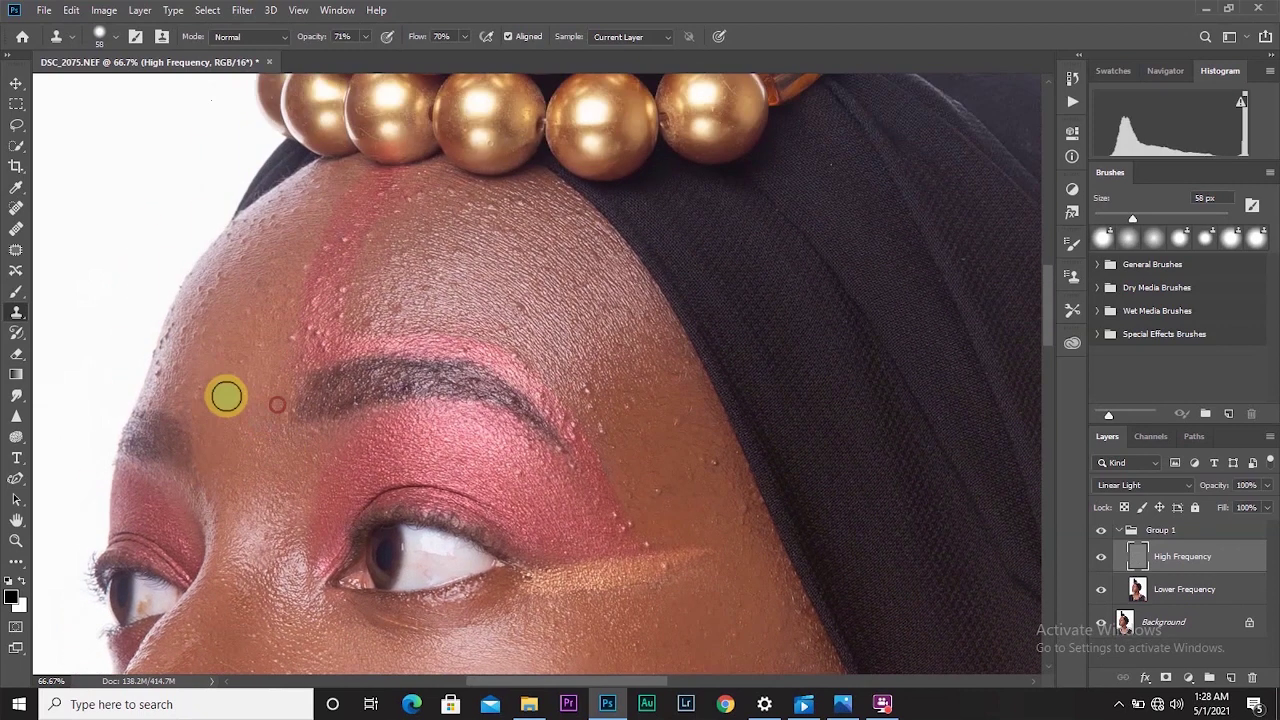
pyautogui.moveTo(691, 614)
pyautogui.mouseDown()
pyautogui.moveTo(682, 512)
pyautogui.moveTo(647, 462)
pyautogui.moveTo(683, 412)
pyautogui.mouseUp()
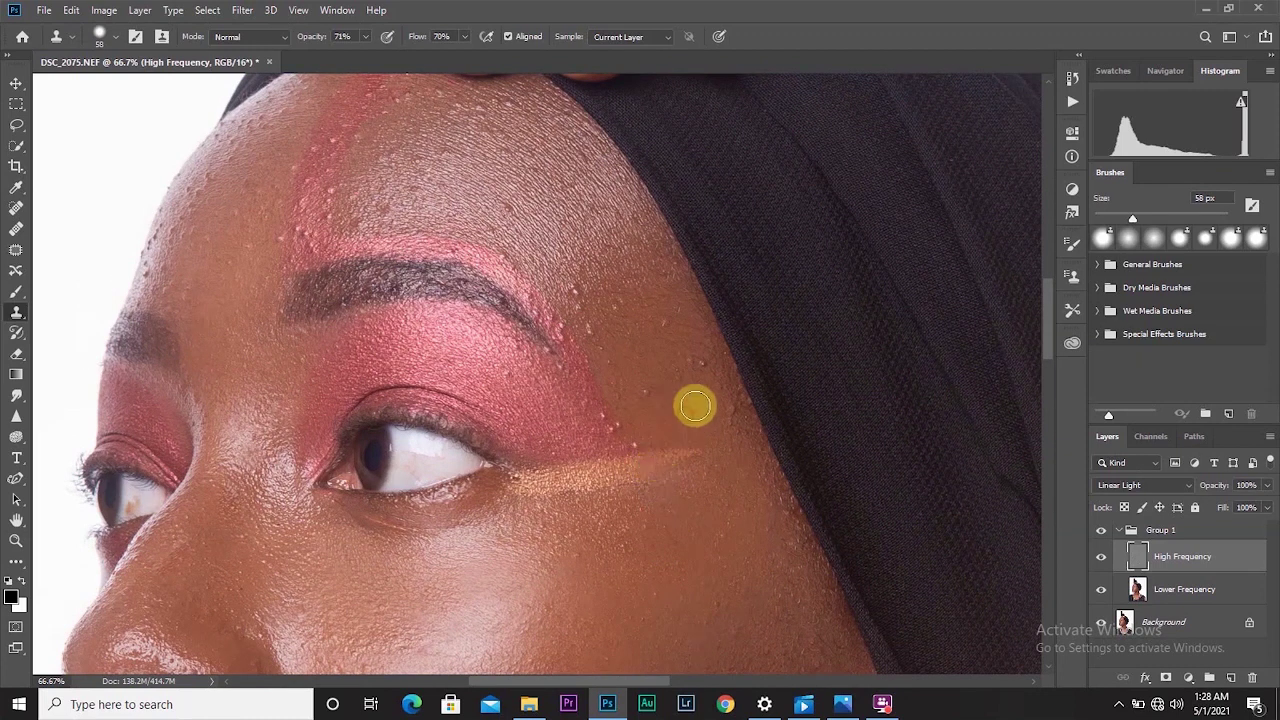
pyautogui.click(736, 423)
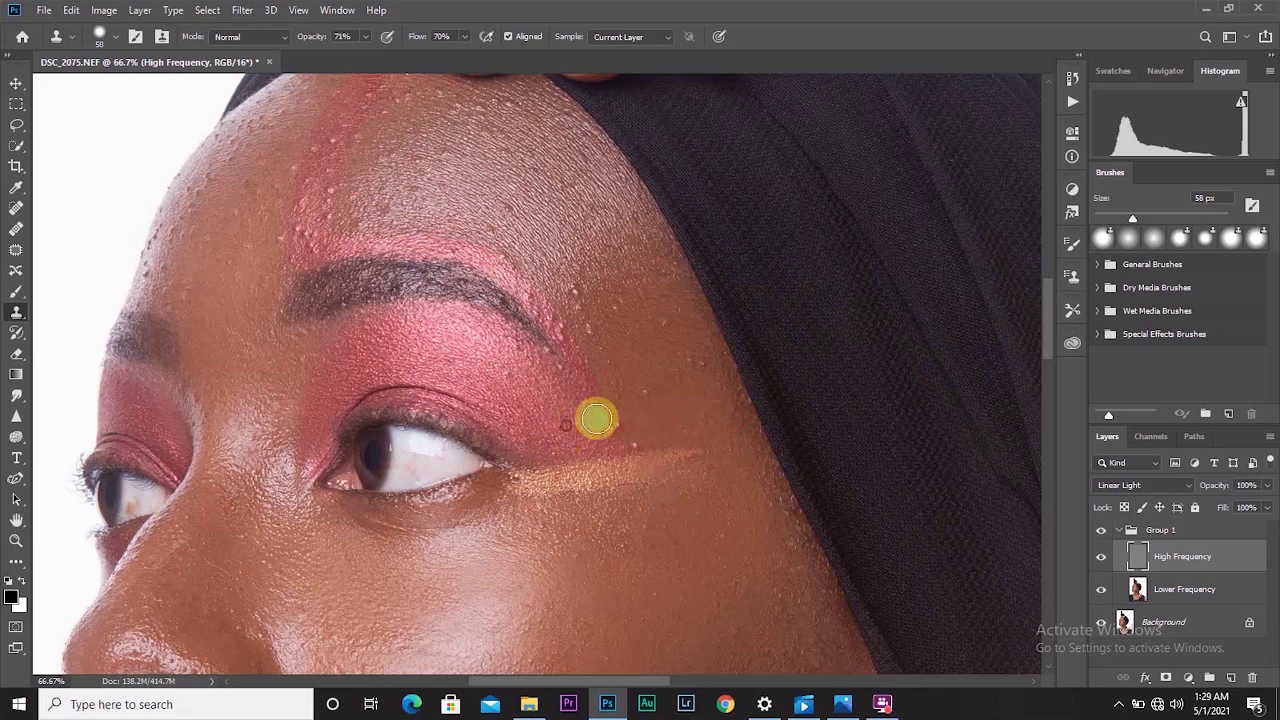
pyautogui.click(606, 420)
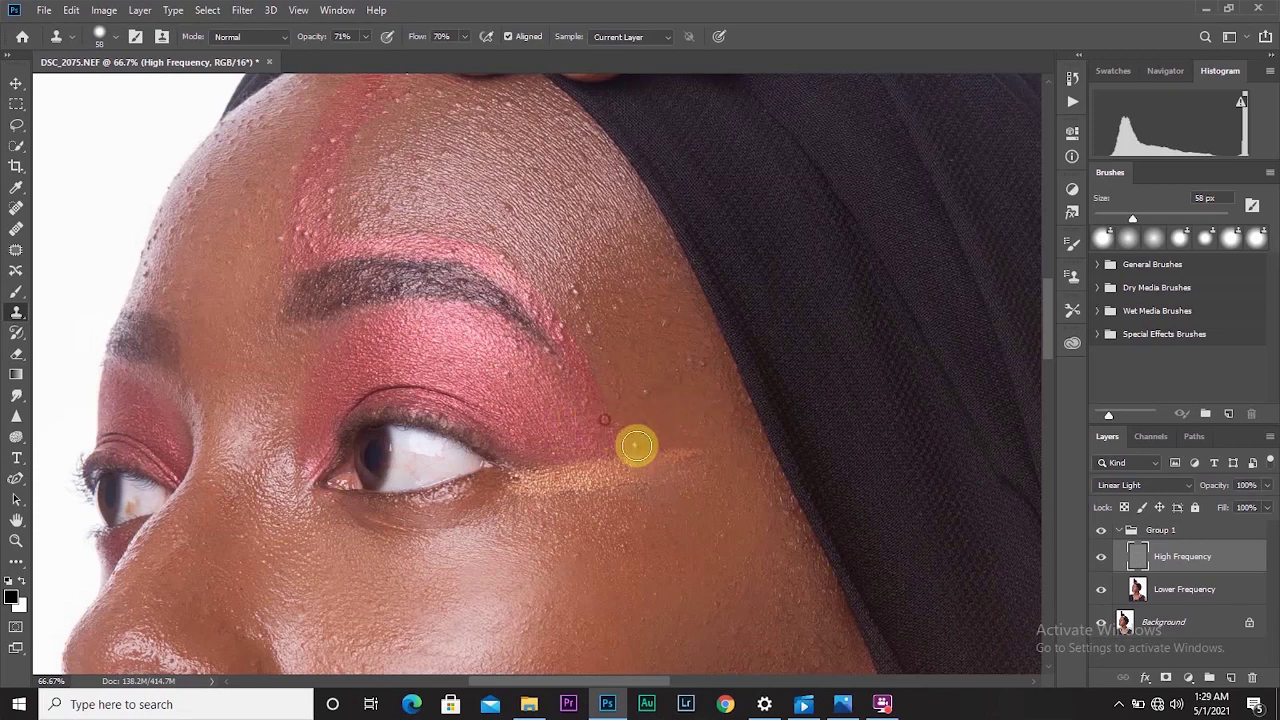
pyautogui.click(554, 447)
pyautogui.click(500, 356)
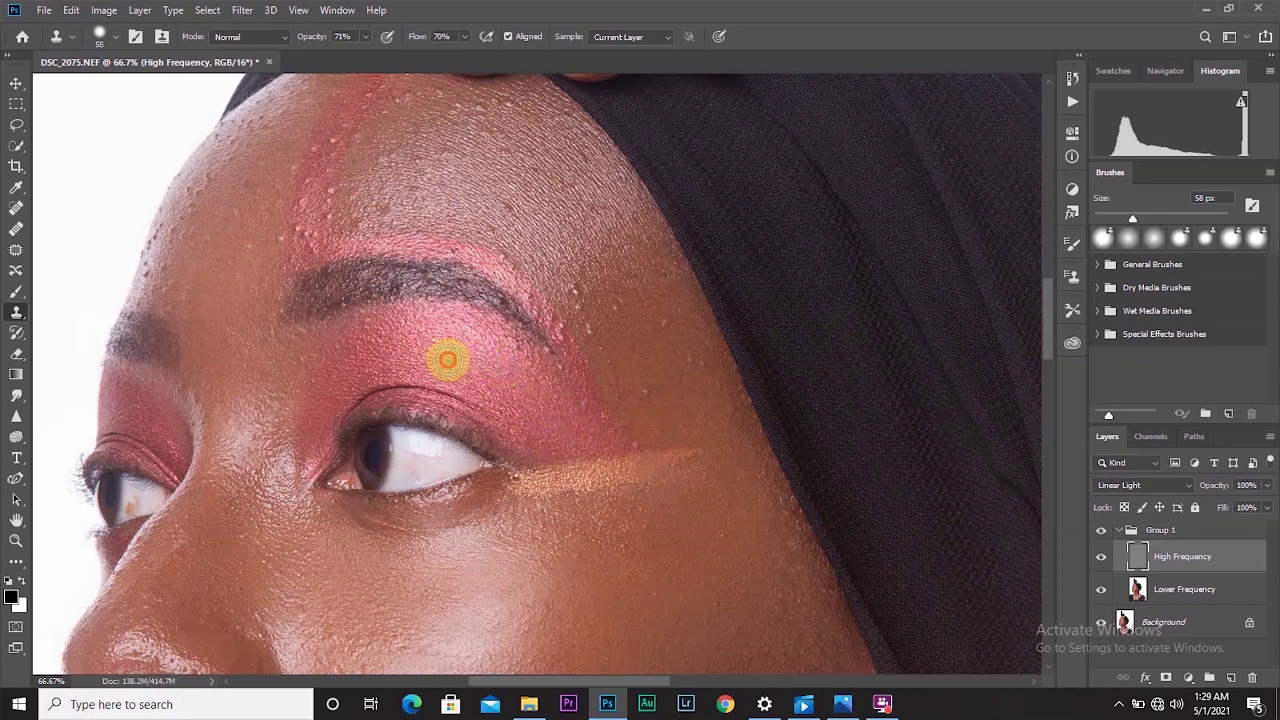
pyautogui.moveTo(540, 367); pyautogui.dragTo(577, 371)
pyautogui.click(614, 392)
pyautogui.moveTo(668, 343)
pyautogui.mouseDown()
pyautogui.moveTo(674, 405)
pyautogui.moveTo(610, 343)
pyautogui.moveTo(657, 314)
pyautogui.mouseUp()
pyautogui.moveTo(676, 363)
pyautogui.mouseDown()
pyautogui.moveTo(589, 310)
pyautogui.moveTo(645, 324)
pyautogui.moveTo(610, 318)
pyautogui.mouseUp()
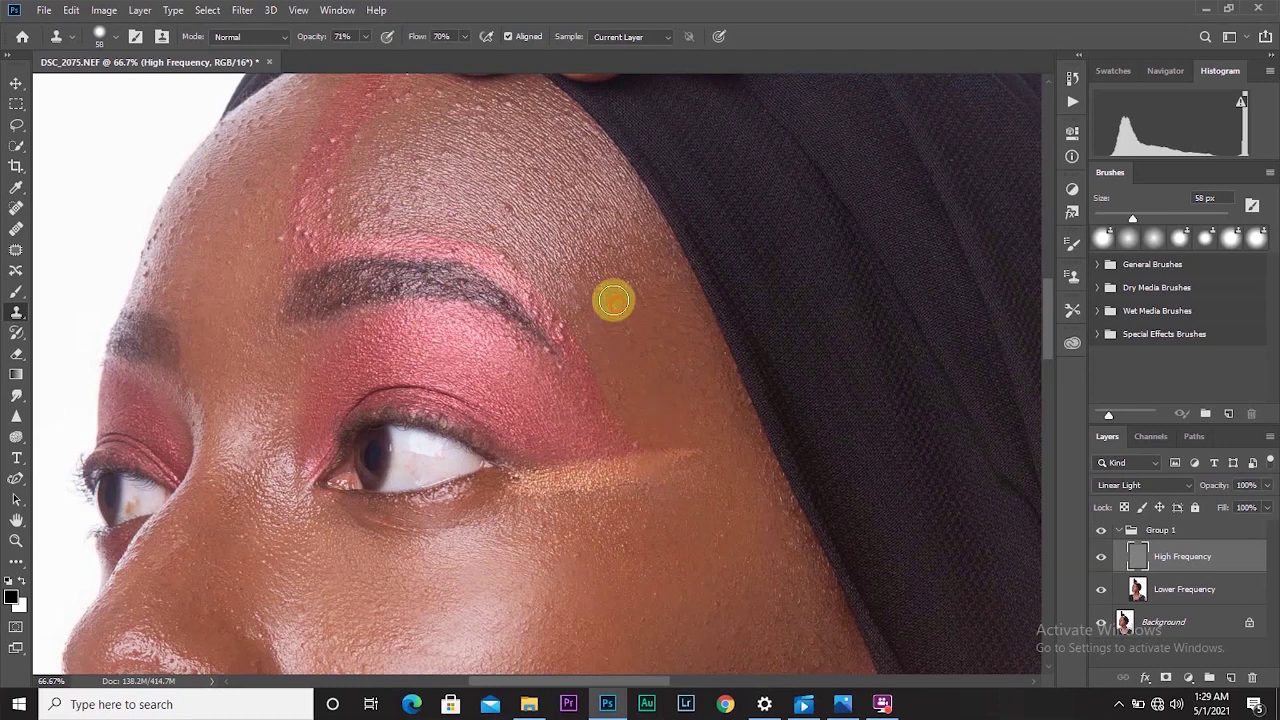
# Clone over the forehead bumps below the gold beads and a left-forehead spot
pyautogui.moveTo(574, 277); pyautogui.dragTo(598, 374)
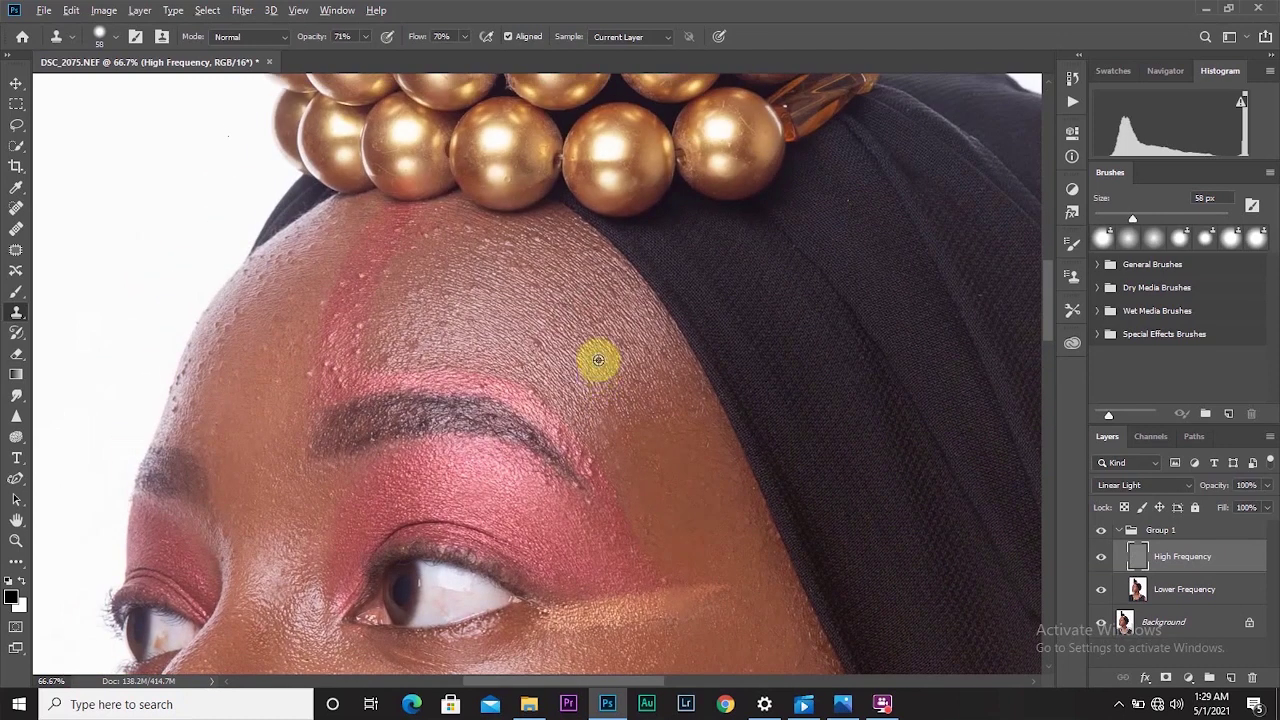
pyautogui.click(522, 361)
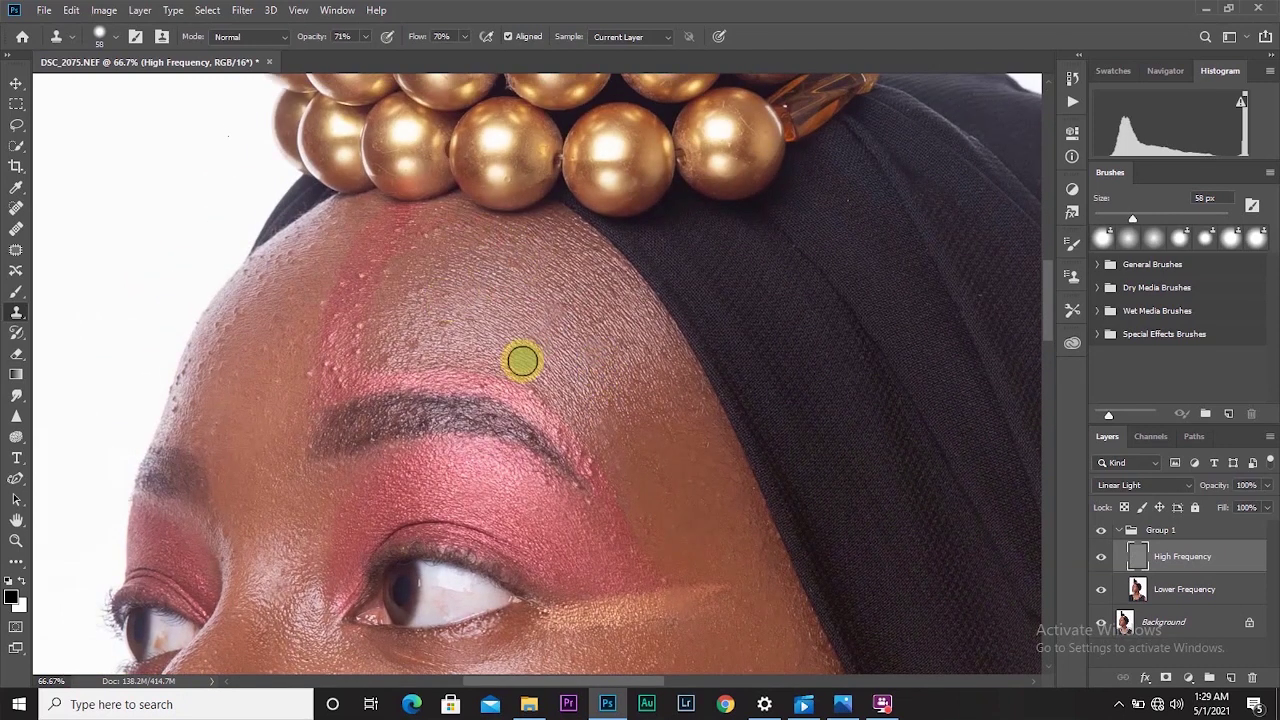
pyautogui.moveTo(522, 361); pyautogui.dragTo(487, 239)
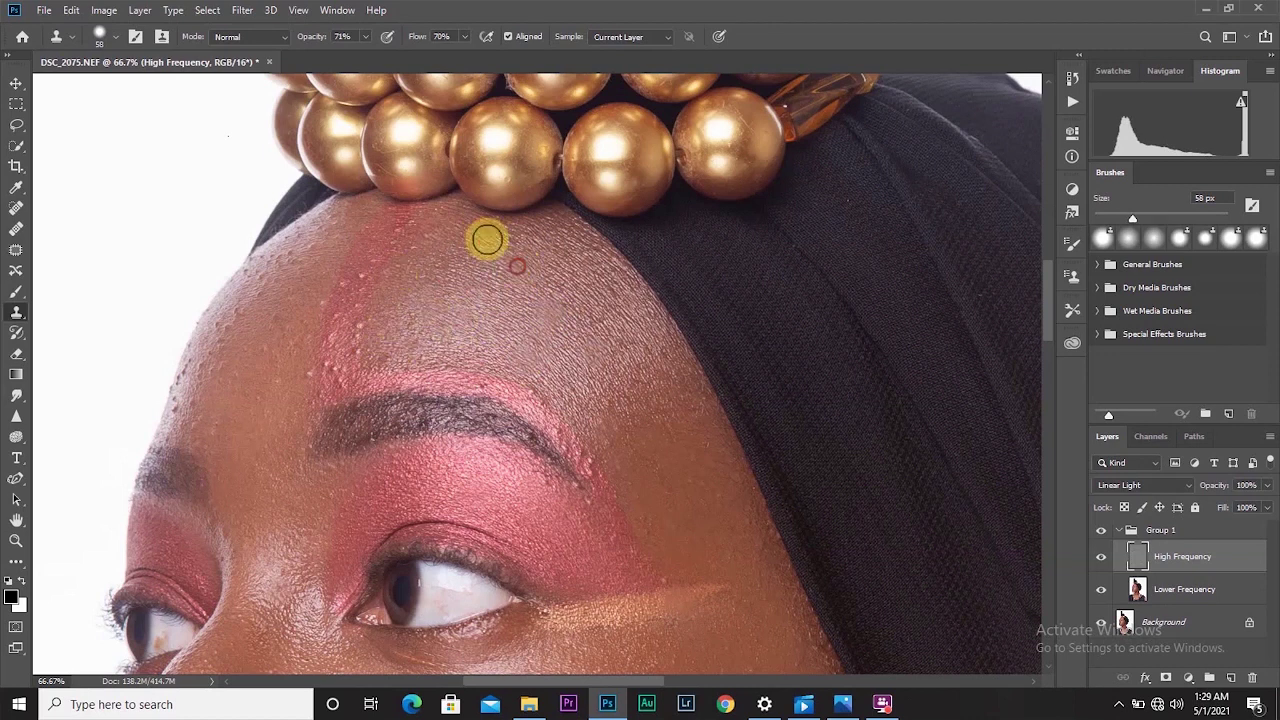
pyautogui.hscroll(-3, 487, 239)
pyautogui.scroll(-1, 487, 239)
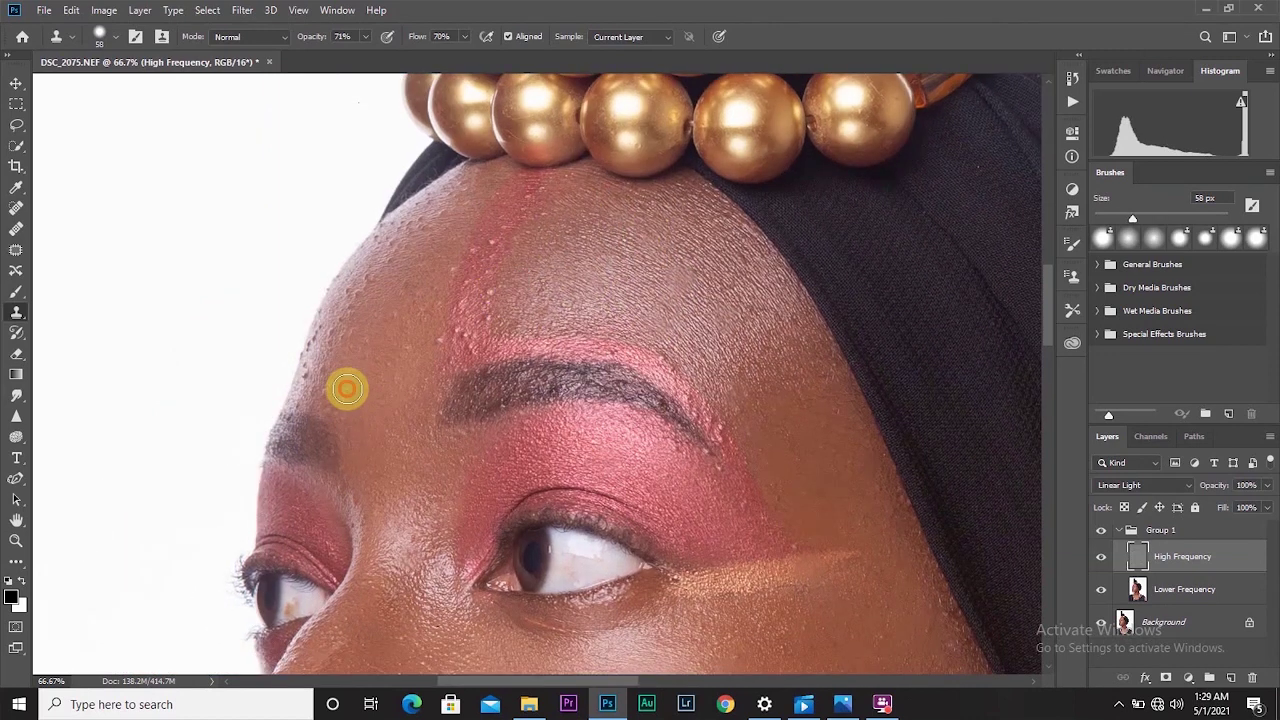
pyautogui.click(394, 341)
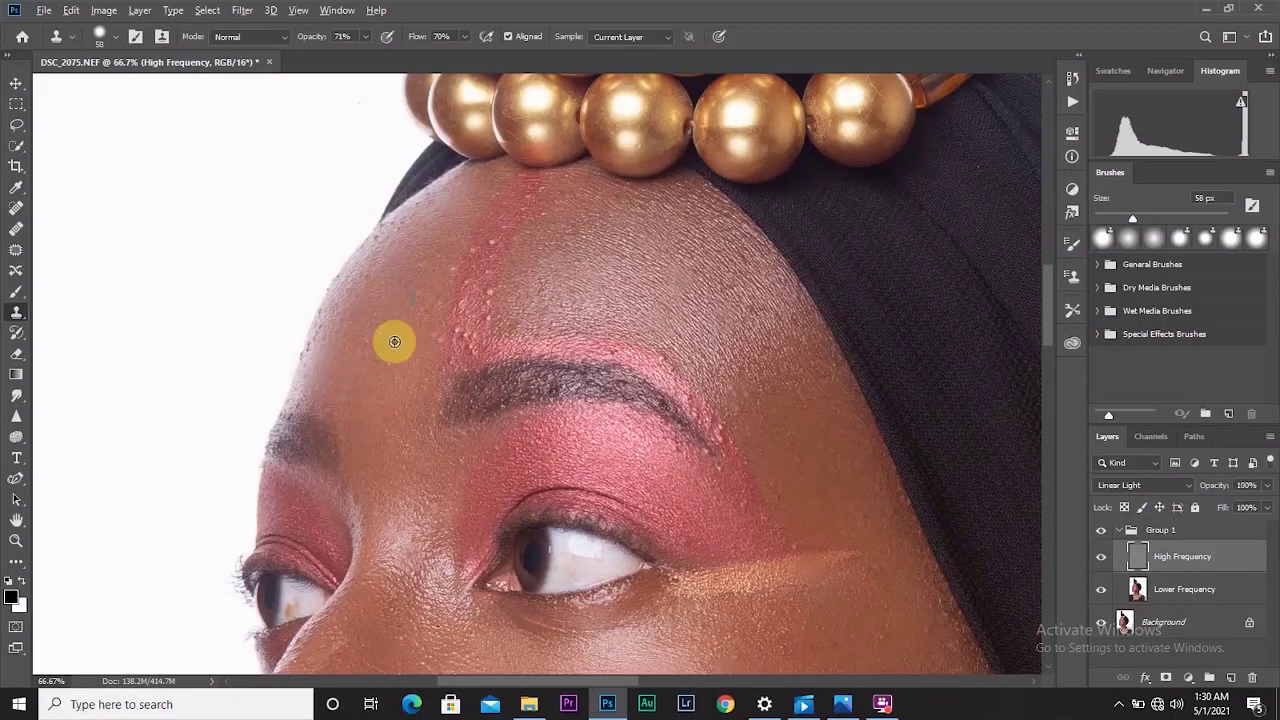
# Zoom to 200% on the forehead and clone its left-edge bumps with an 18 px brush
pyautogui.press('z')
pyautogui.click(406, 334)
pyautogui.click(406, 334)
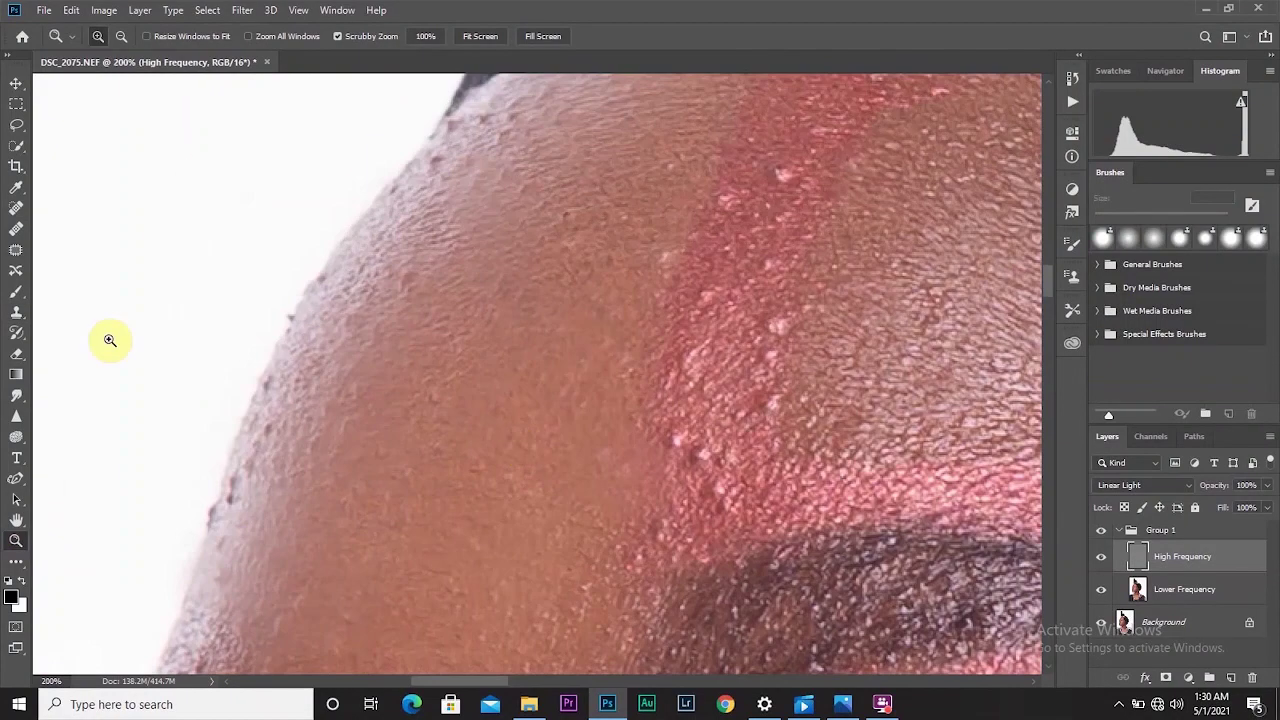
pyautogui.press('s')
pyautogui.rightClick(496, 464)
pyautogui.press('Escape')
pyautogui.keyDown('alt'); pyautogui.click(359, 309); pyautogui.keyUp('alt')
pyautogui.click(238, 502)
pyautogui.scroll(3, 253, 440)
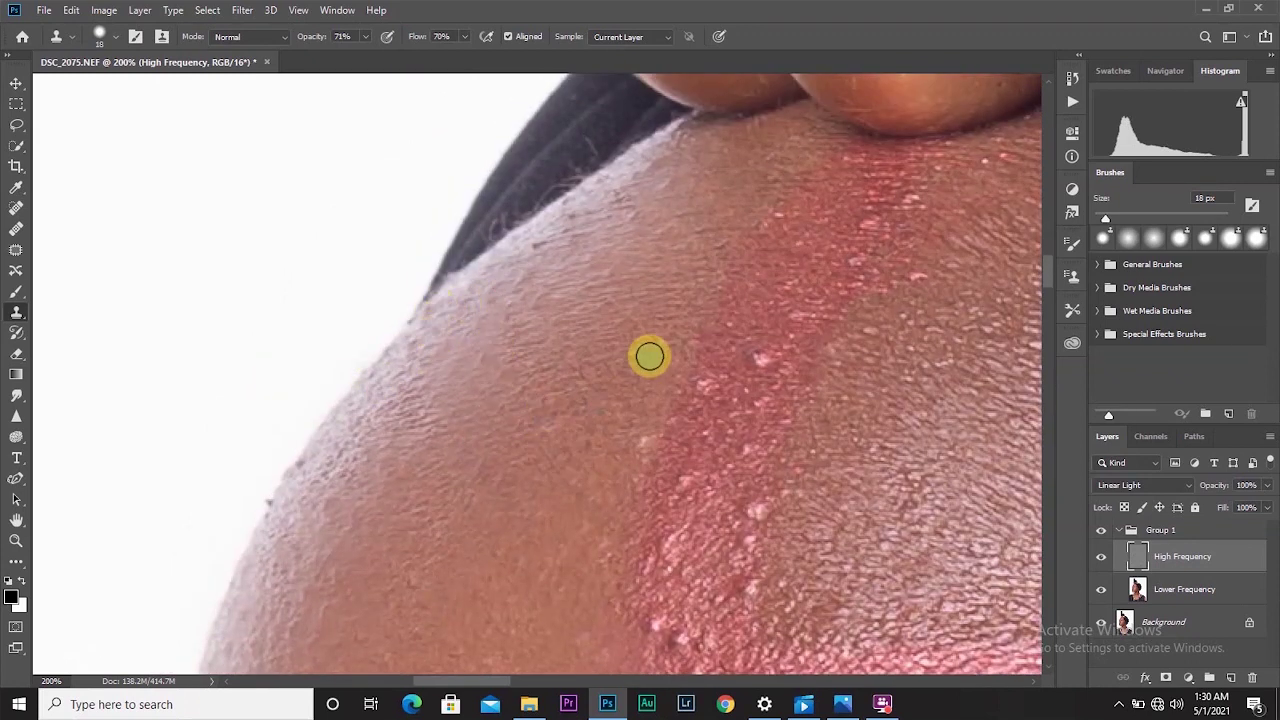
pyautogui.scroll(-5, 531, 250)
pyautogui.scroll(1, 486, 520)
# With a 32 px clone brush, remove the forehead's red and white spots and brow-tail blemishes
pyautogui.scroll(-3, 506, 429)
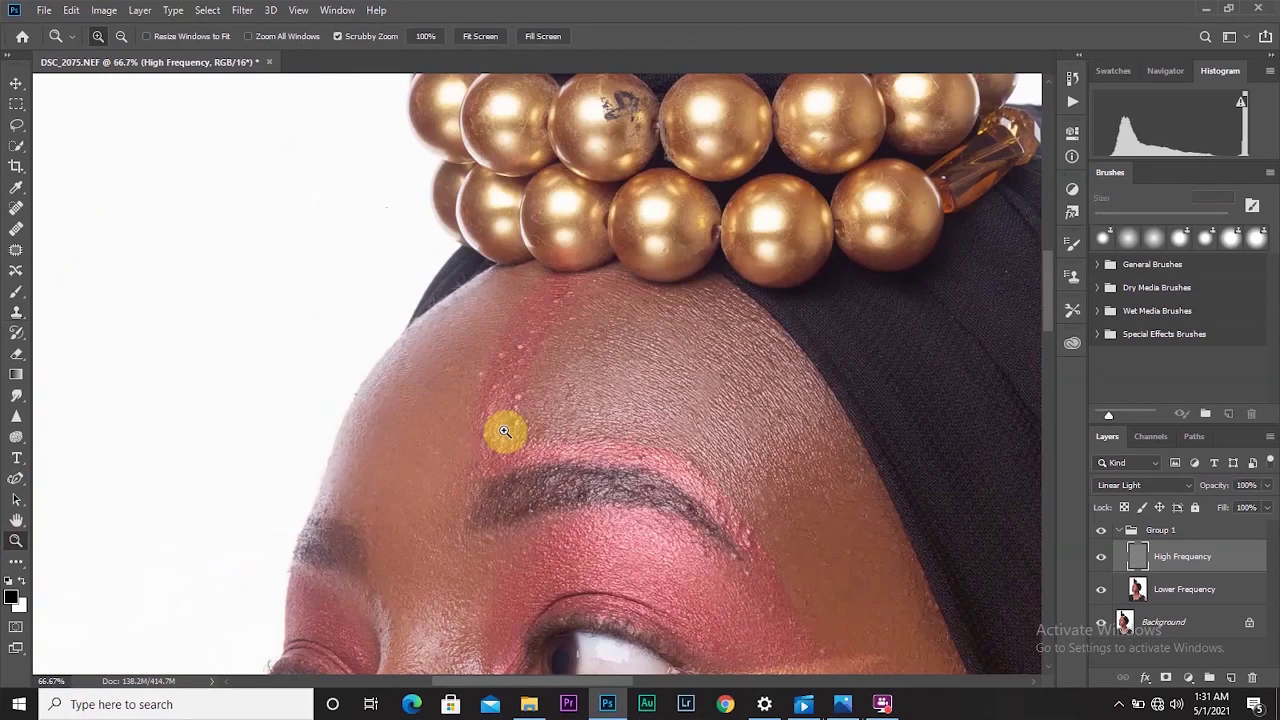
pyautogui.press(']')
pyautogui.moveTo(506, 405)
pyautogui.mouseDown()
pyautogui.moveTo(480, 374)
pyautogui.moveTo(531, 306)
pyautogui.mouseUp()
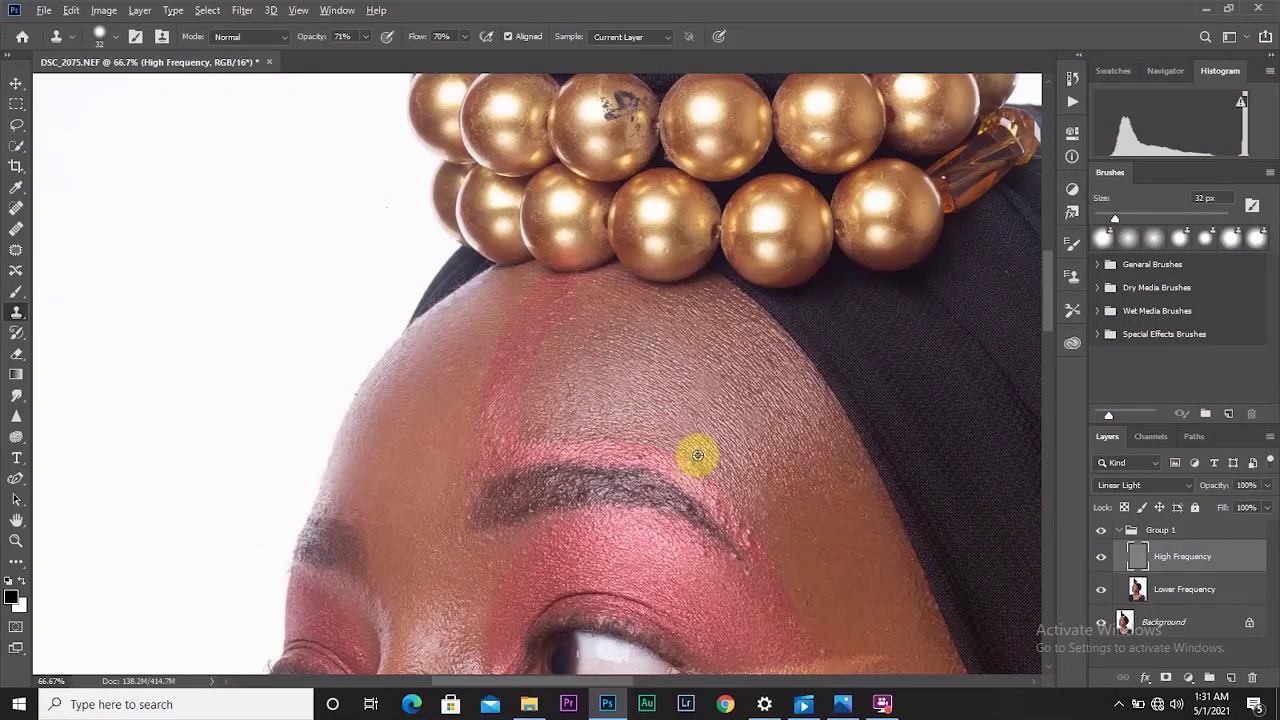
pyautogui.keyDown('alt'); pyautogui.click(761, 562); pyautogui.keyUp('alt')
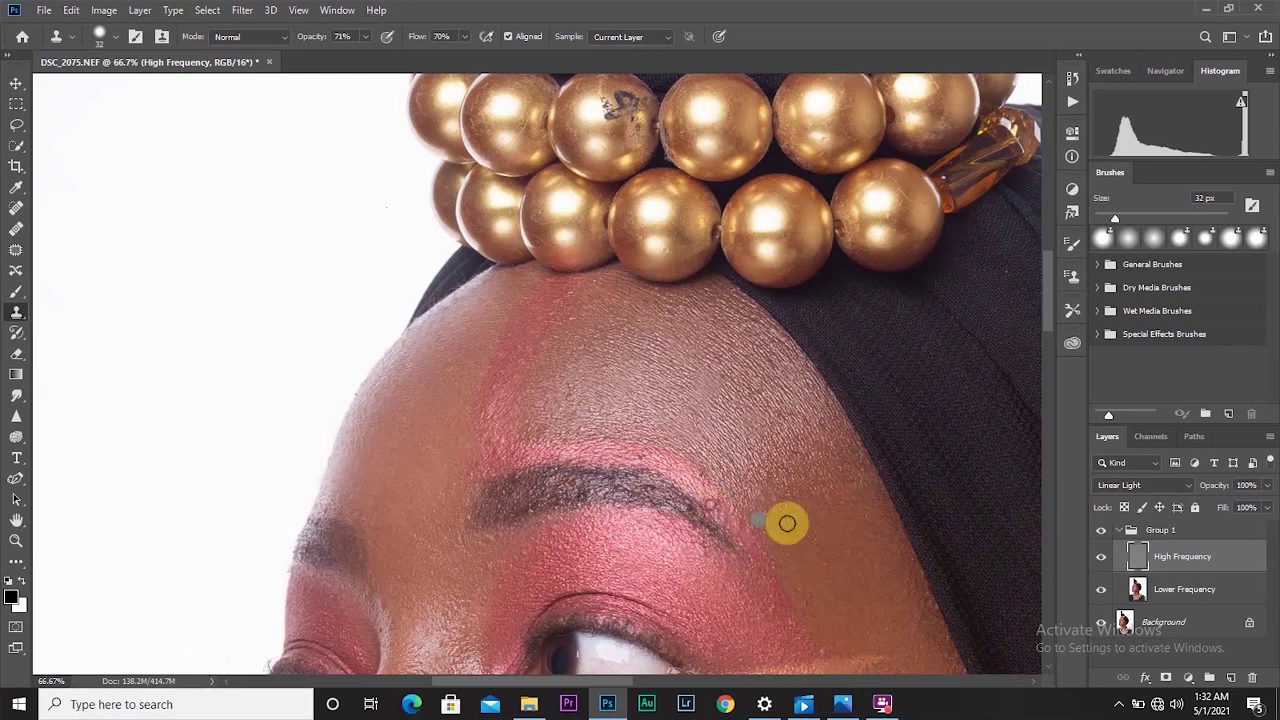
pyautogui.moveTo(763, 520)
pyautogui.mouseDown()
pyautogui.moveTo(757, 502)
pyautogui.moveTo(771, 500)
pyautogui.moveTo(823, 646)
pyautogui.mouseUp()
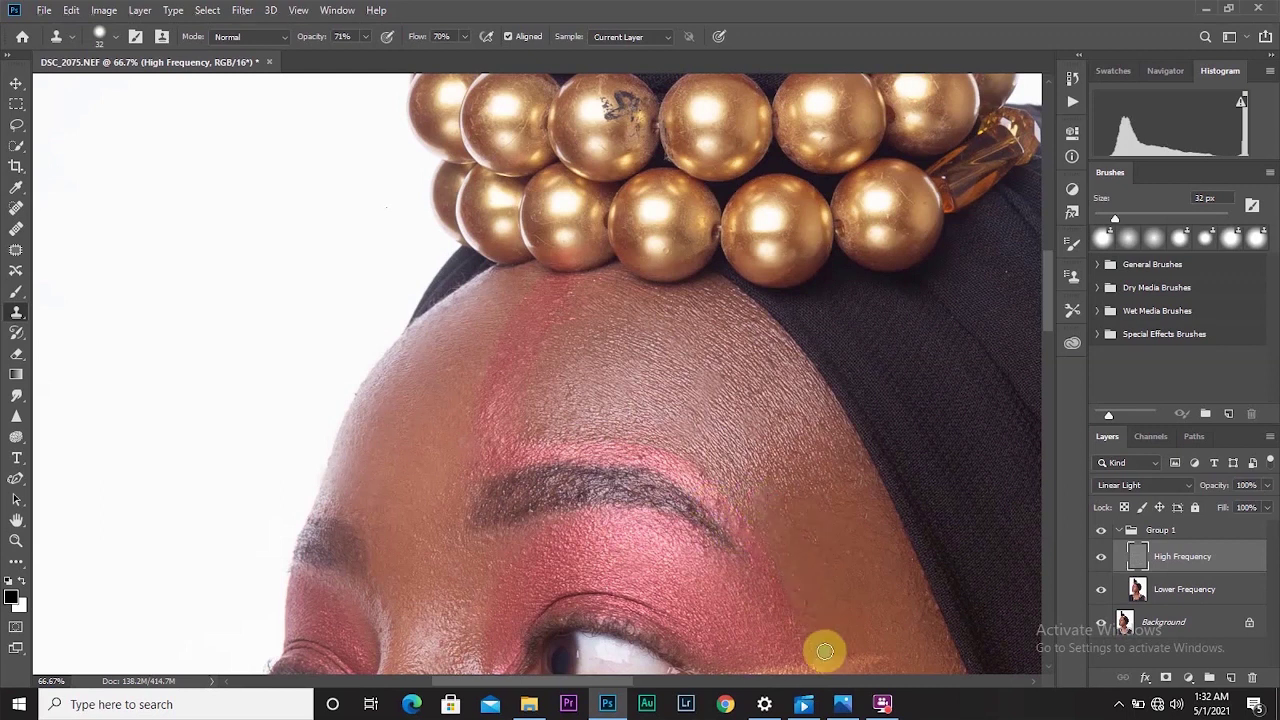
# Zoom out to view the whole retouched portrait beside the original
pyautogui.click(15, 541)
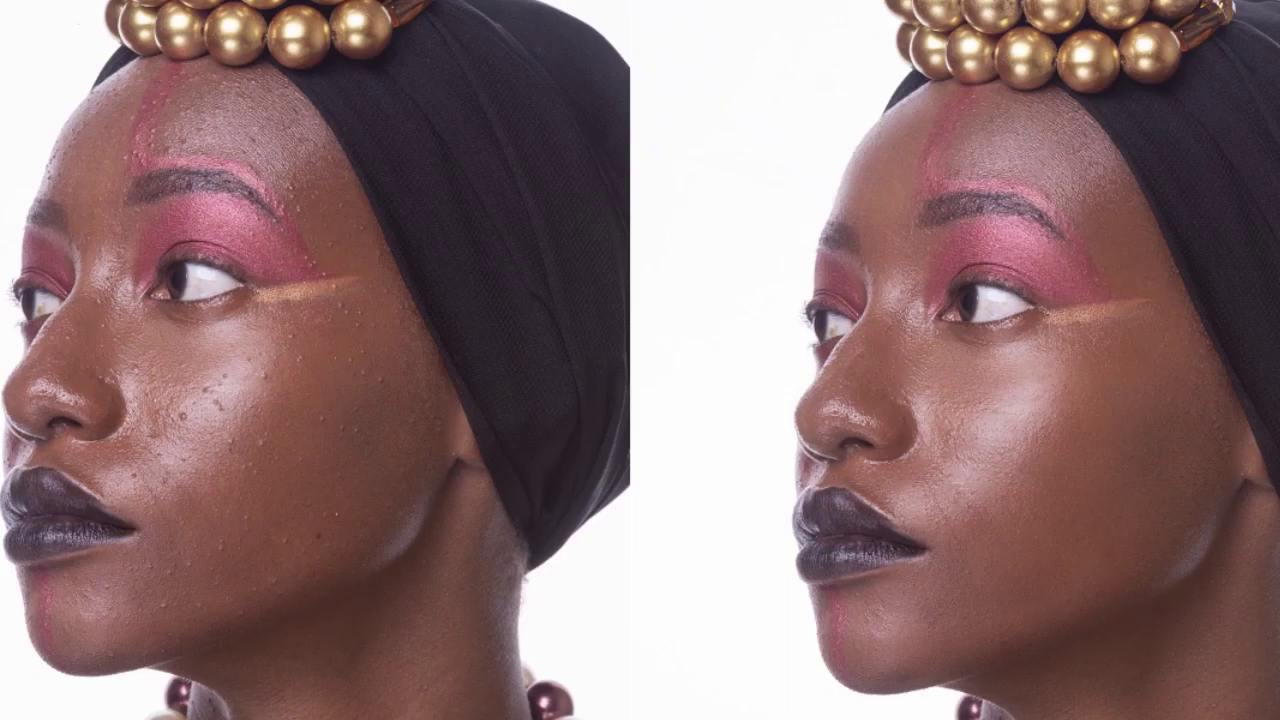